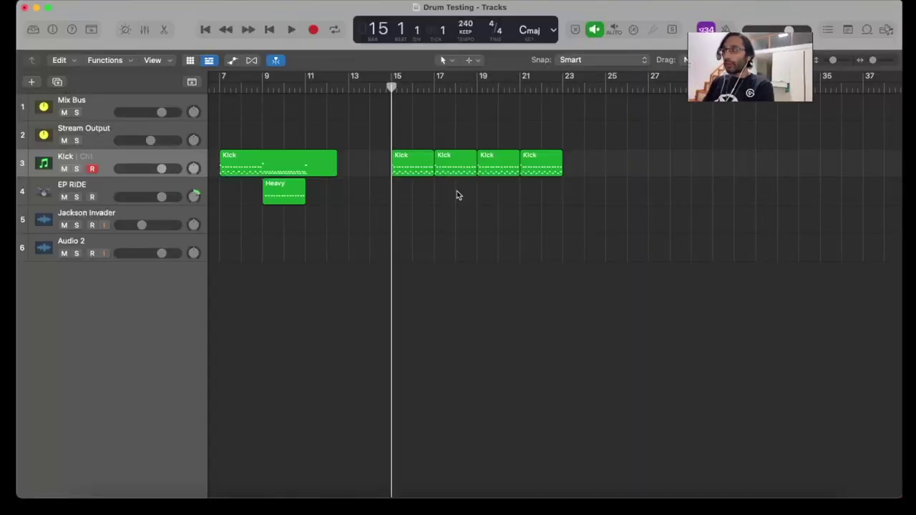
Play the arrangement from bar 7 through the end of the first Kick region
scroll(458, 195, "left", 3)
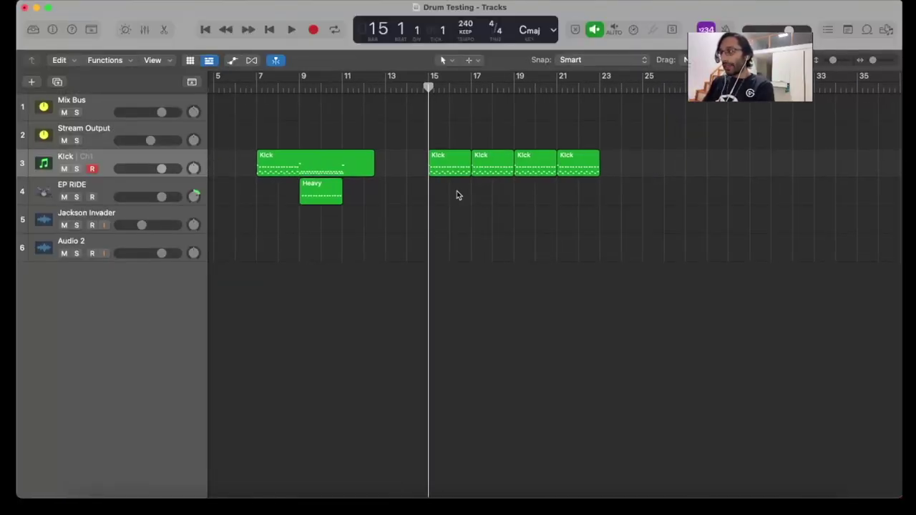
left_click(255, 89)
key("space")
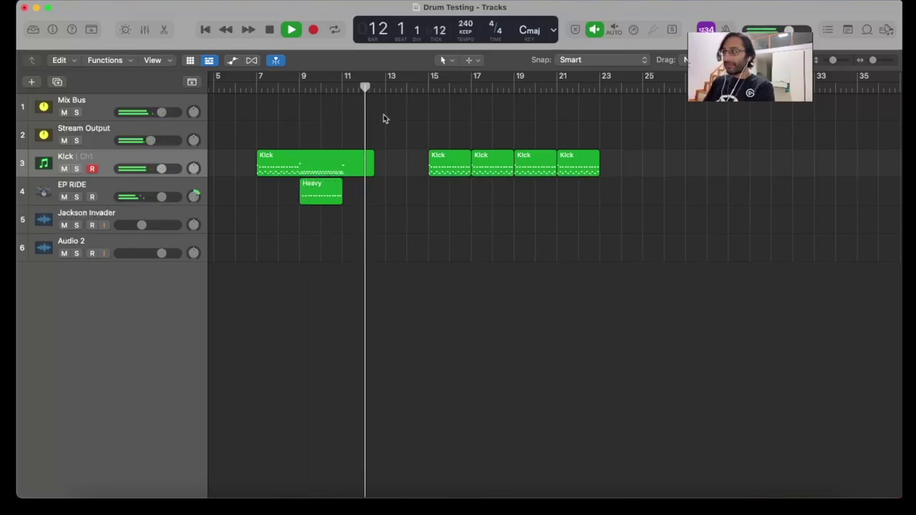
key("space")
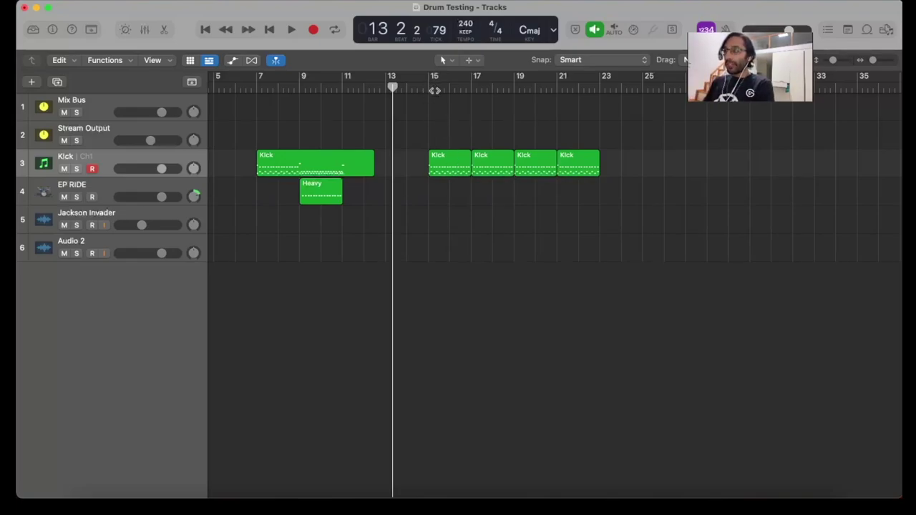
Play the four Kick regions from bar 15 and open the first one's notes in the Piano Roll
double_click(430, 86)
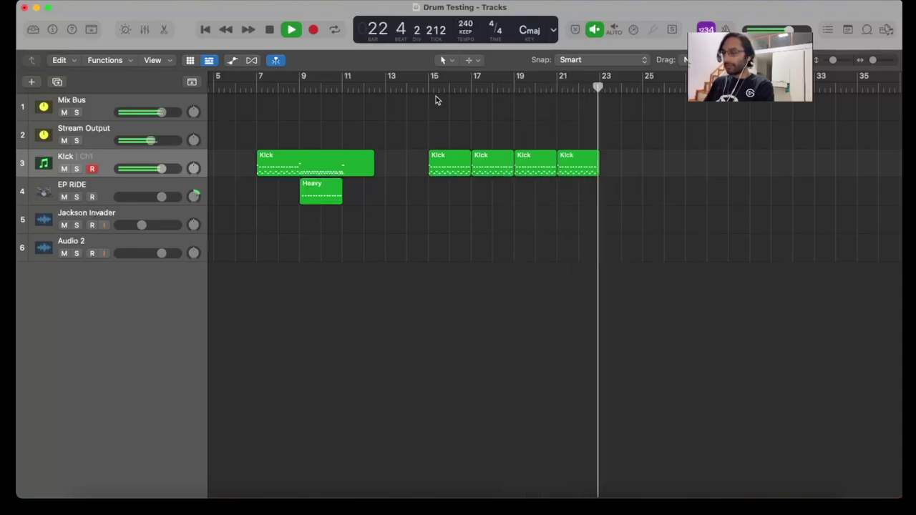
key("space")
double_click(439, 158)
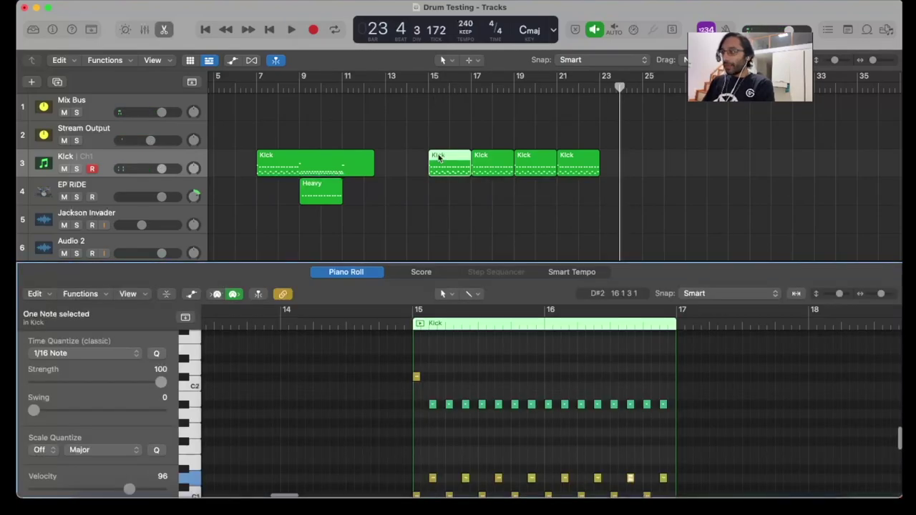
scroll(478, 424, "down", 3)
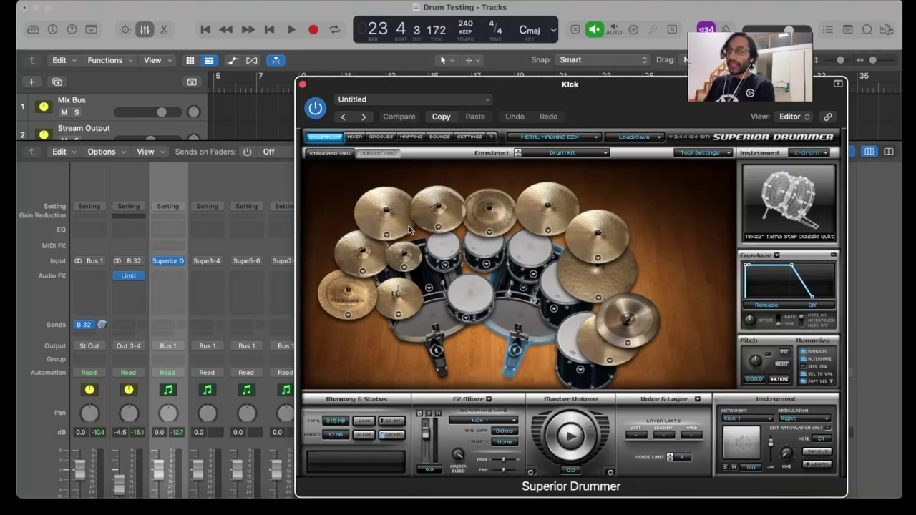
Switch Superior Drummer's hi-hat to 14" Zildjian Avedis Master Sound and view the ride cymbal's options
left_click(399, 317)
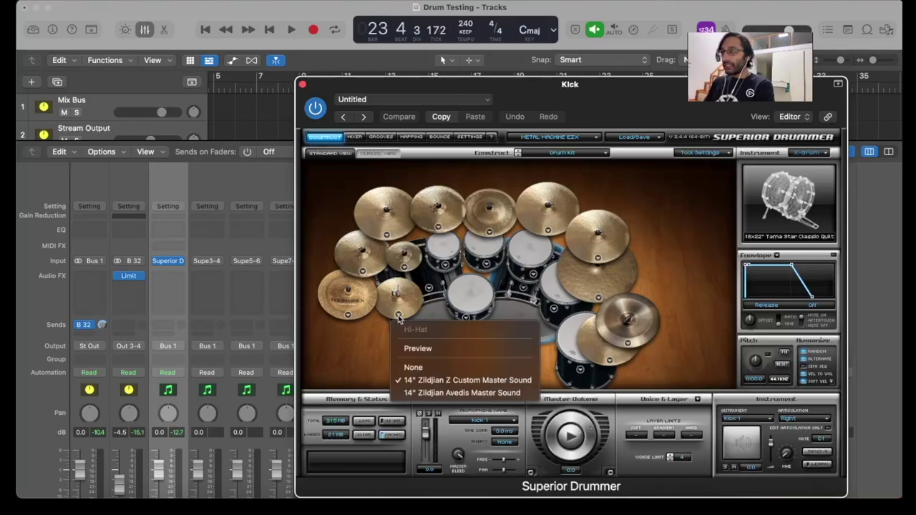
left_click(444, 394)
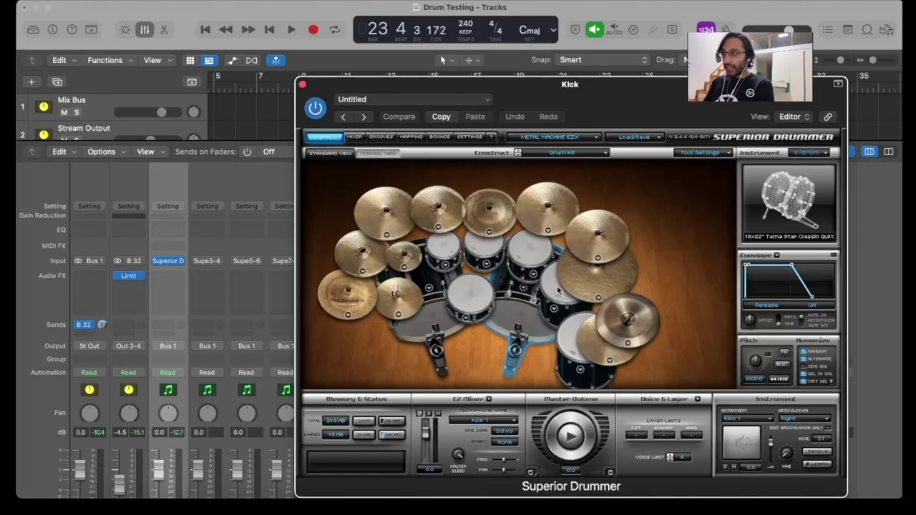
left_click(600, 299)
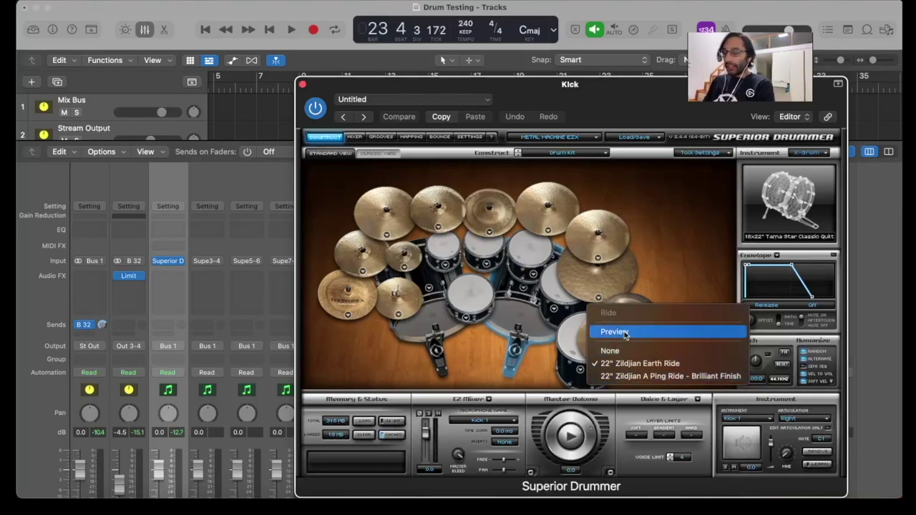
left_click(543, 361)
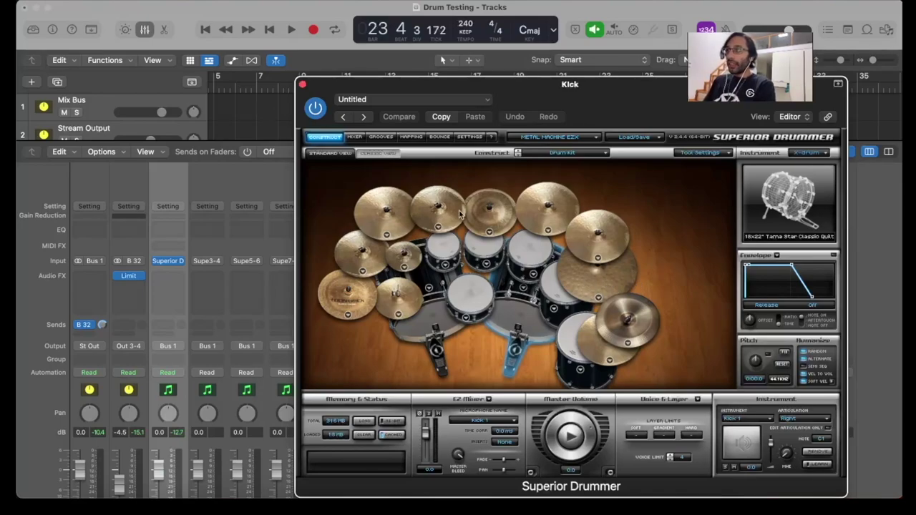
Close Superior Drummer and the mixer, and play the arrangement from bar 9
left_click(302, 86)
key("x")
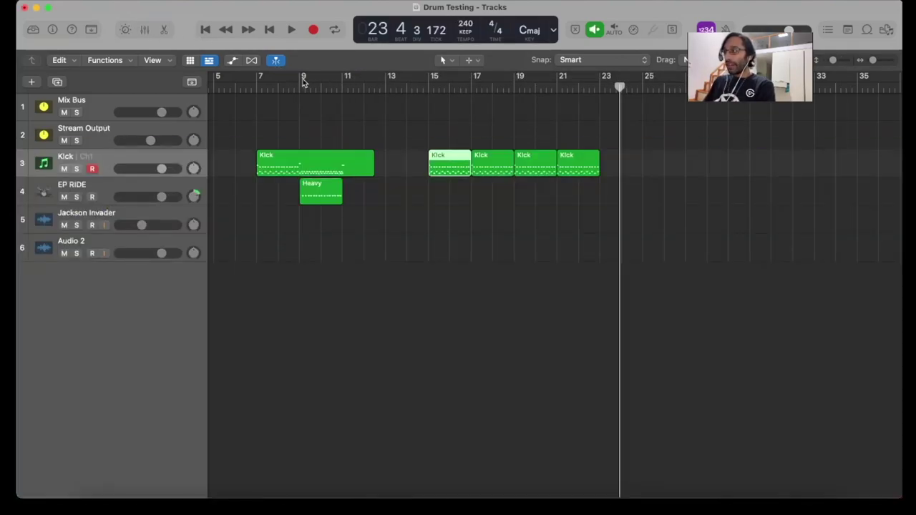
double_click(300, 86)
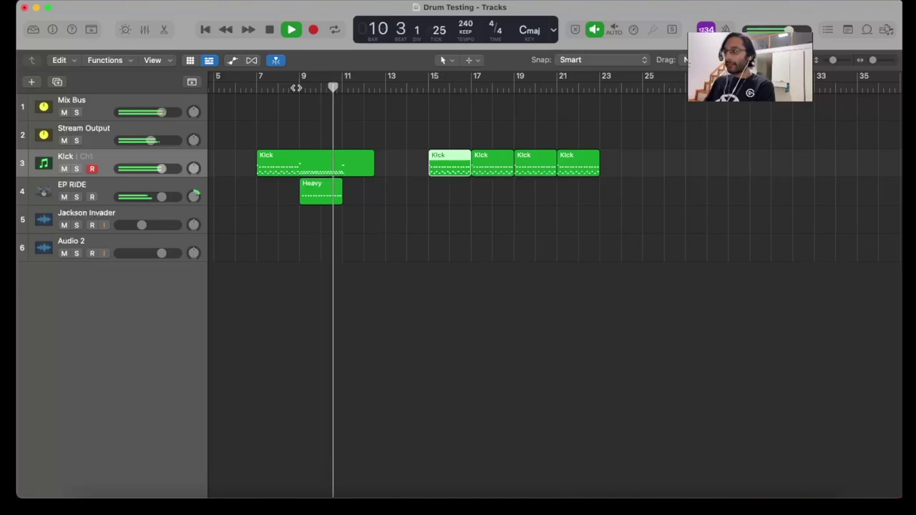
key("space")
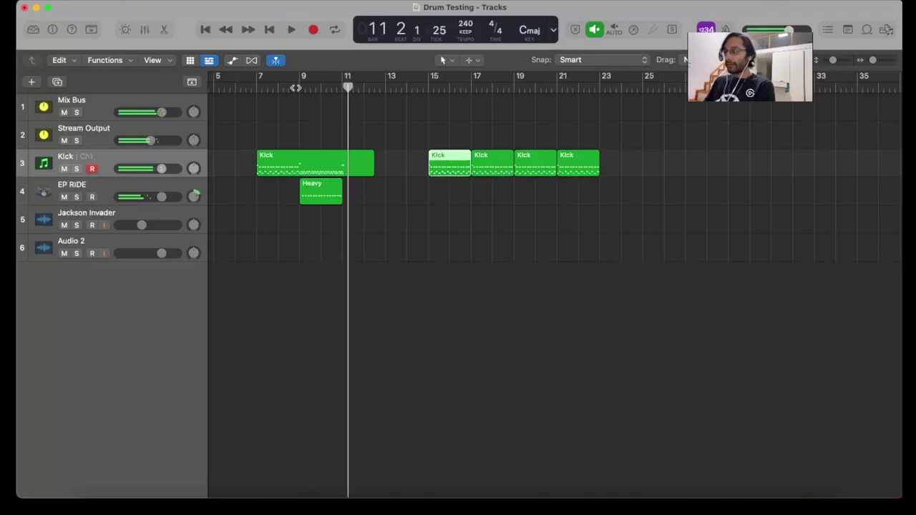
Solo the EP RIDE track, listen to its Heavy region from bar 9, and remove the solo
left_click(78, 197)
double_click(295, 89)
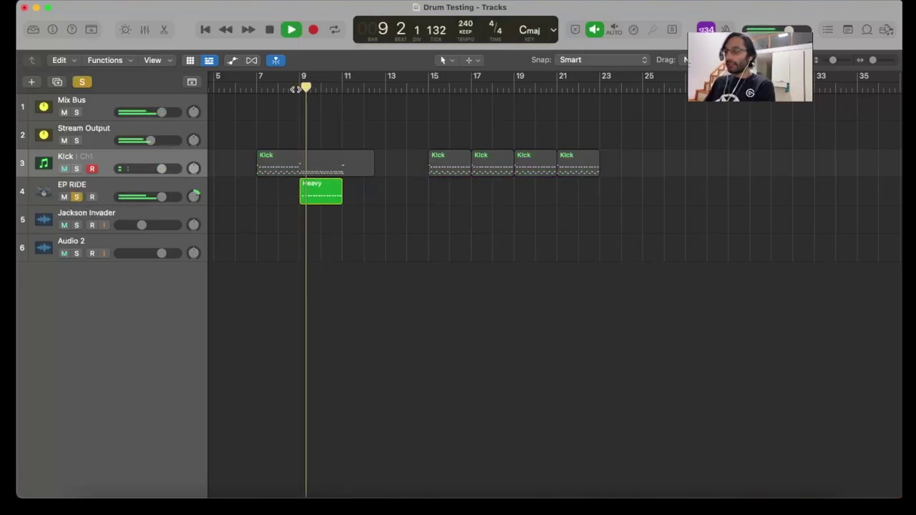
key("space")
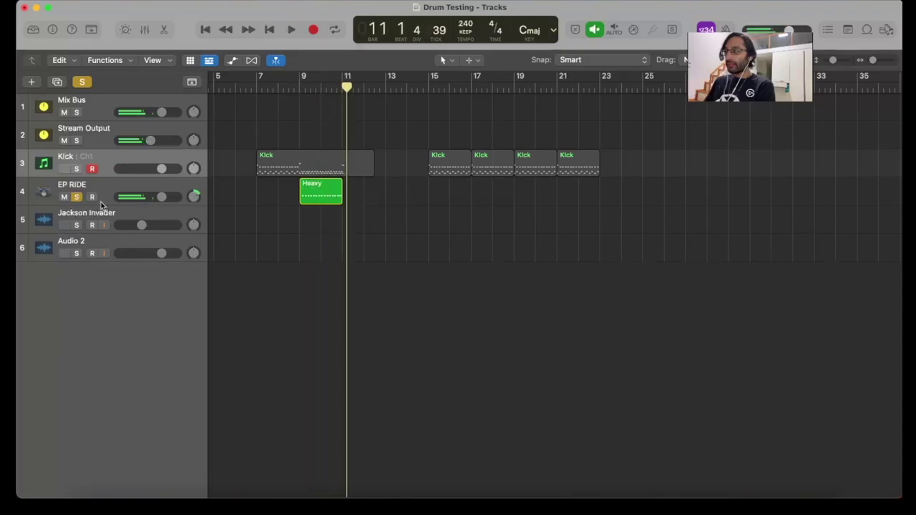
left_click(78, 198)
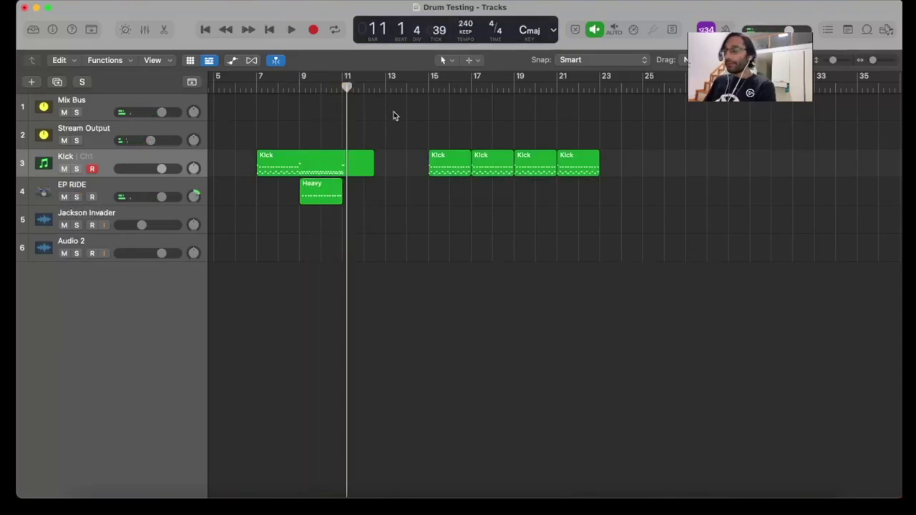
Open the Kick region at bar 15 in the Piano Roll and audition its C1 notes one by one
double_click(452, 167)
scroll(499, 328, "down", 3)
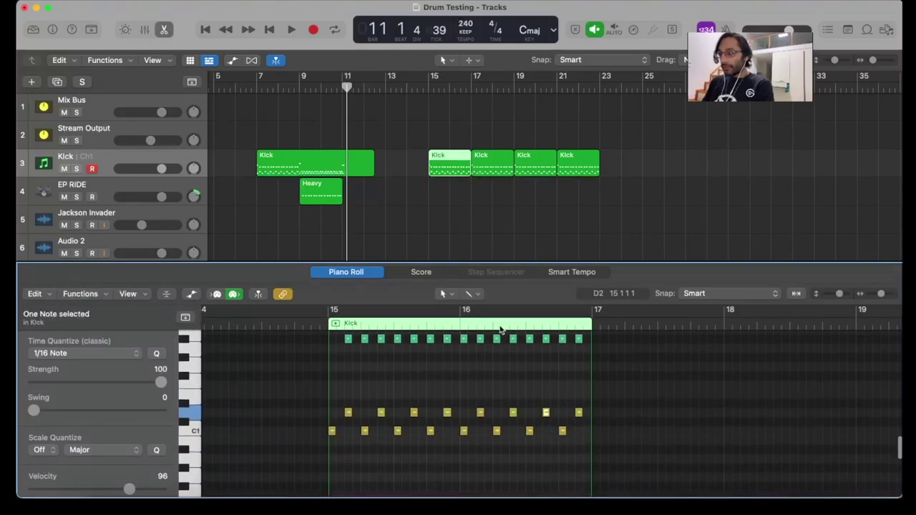
scroll(451, 400, "down", 3)
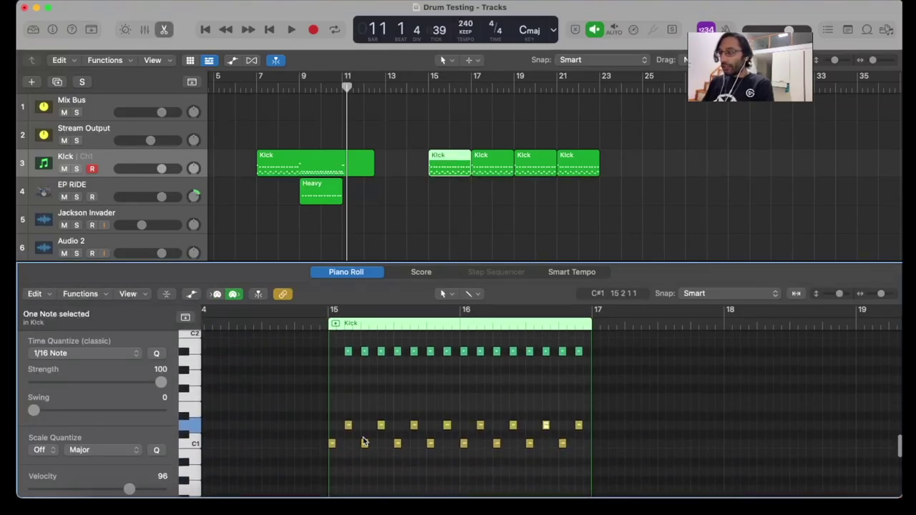
scroll(363, 441, "up", 2)
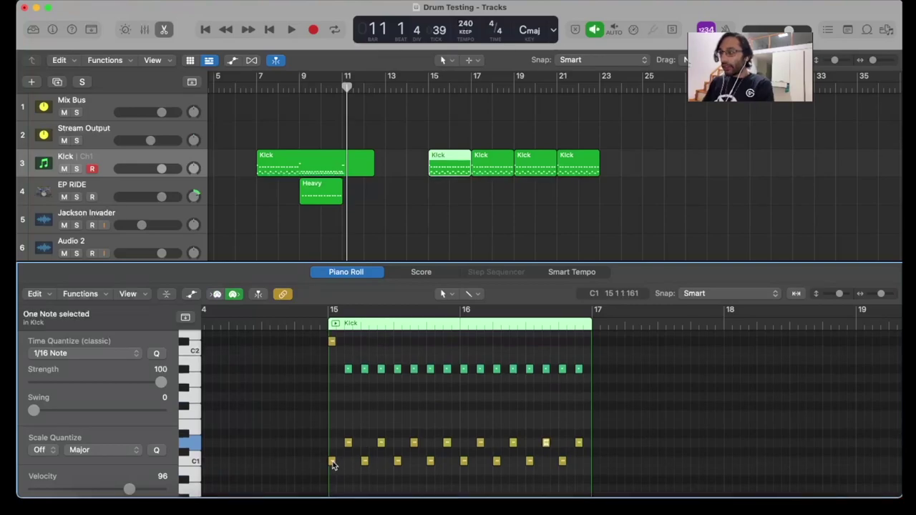
left_click(332, 464)
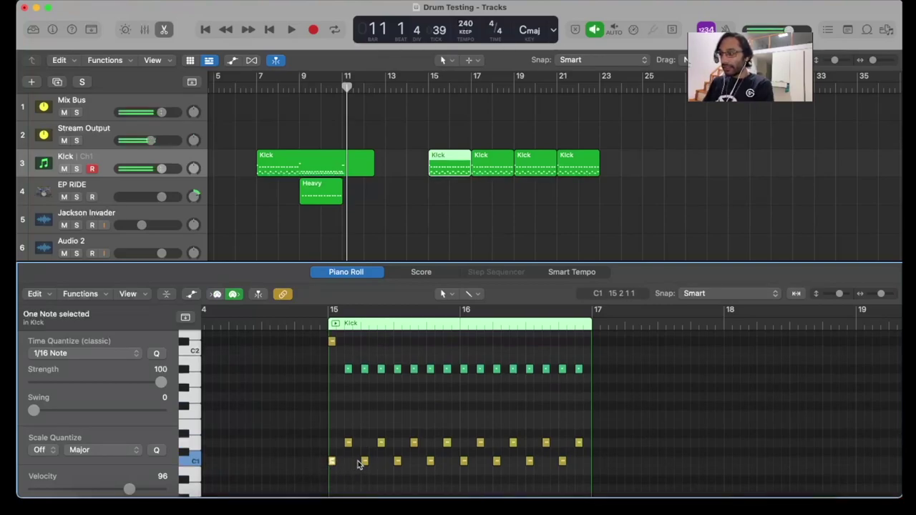
left_click(360, 463)
left_click(362, 461)
left_click(430, 462)
left_click(464, 462)
left_click(497, 462)
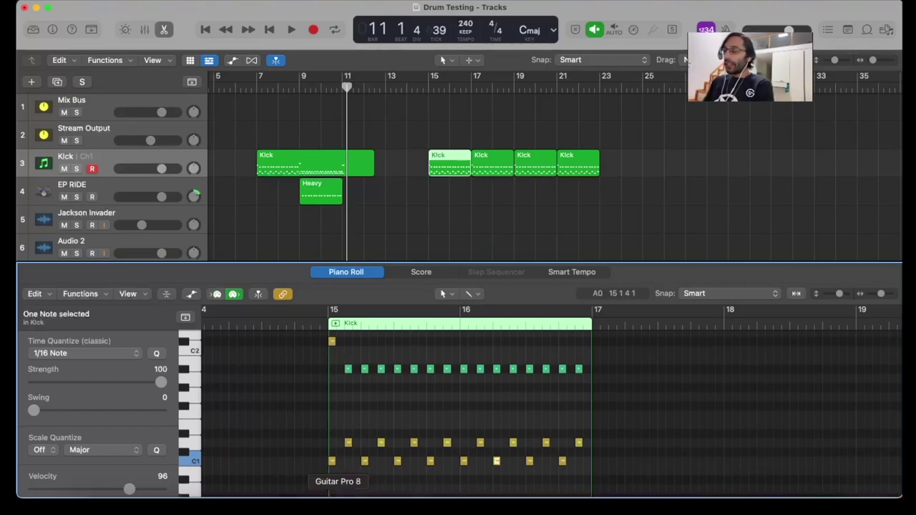
Audition the first five D1 notes of the Kick region and play the region from bar 15
mouse_move(348, 447)
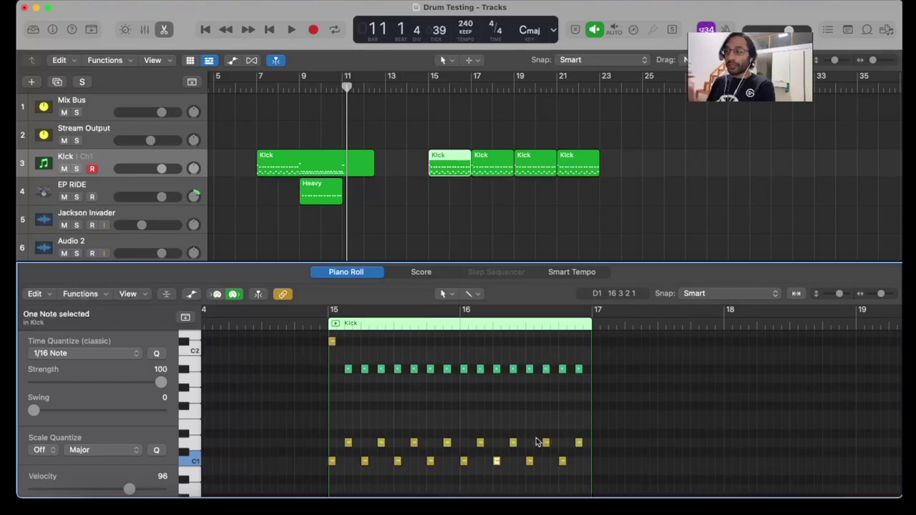
left_click(348, 442)
left_click(382, 444)
left_click(415, 444)
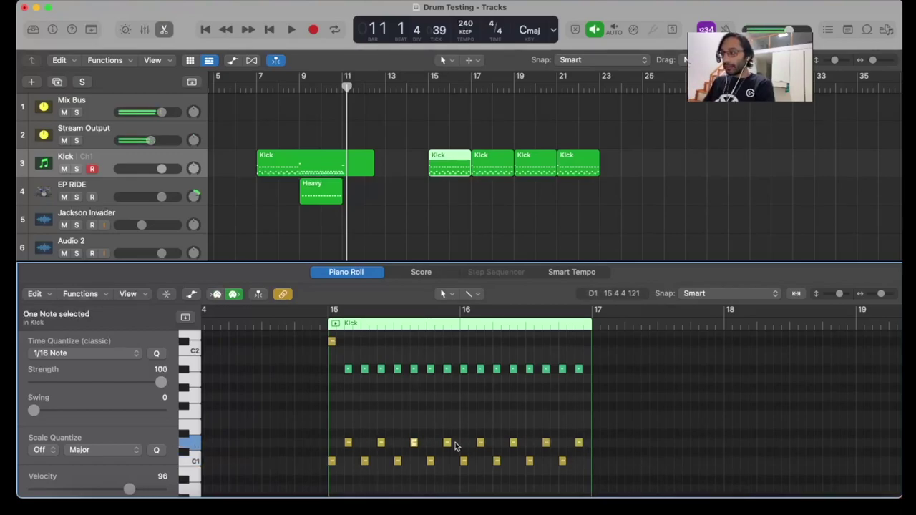
left_click(448, 444)
left_click(481, 443)
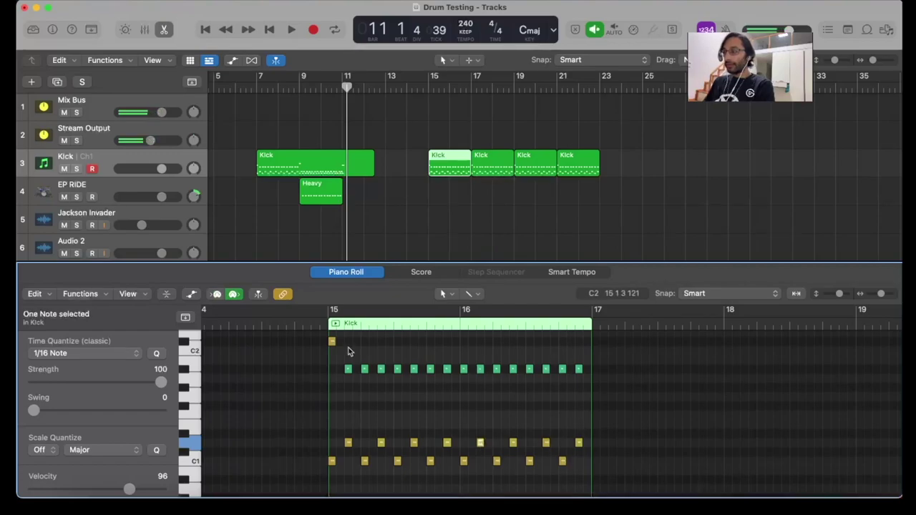
key("shift+space")
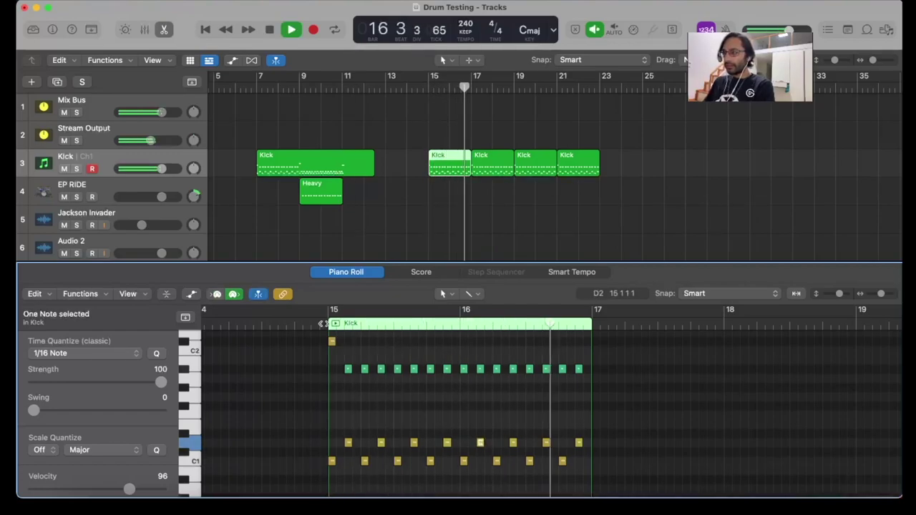
key("space")
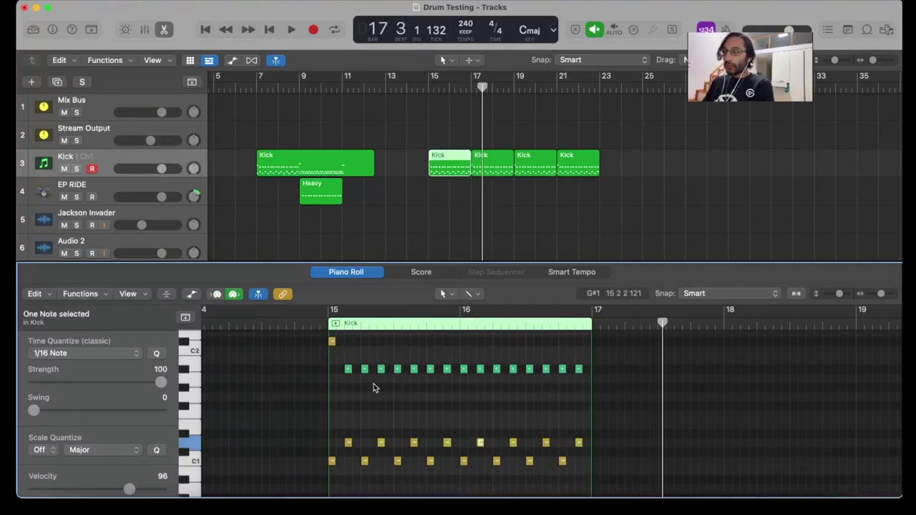
Enlarge the Kick region's note view and audition the second and third A#1 notes
scroll(373, 388, "up", 5)
scroll(374, 388, "down", 3)
scroll(374, 388, "left", 1)
scroll(373, 384, "up", 1)
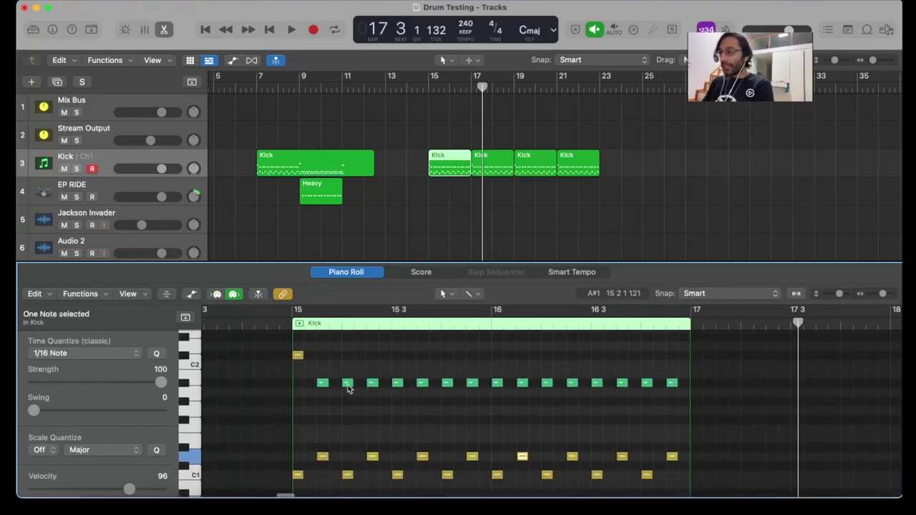
mouse_move(349, 388)
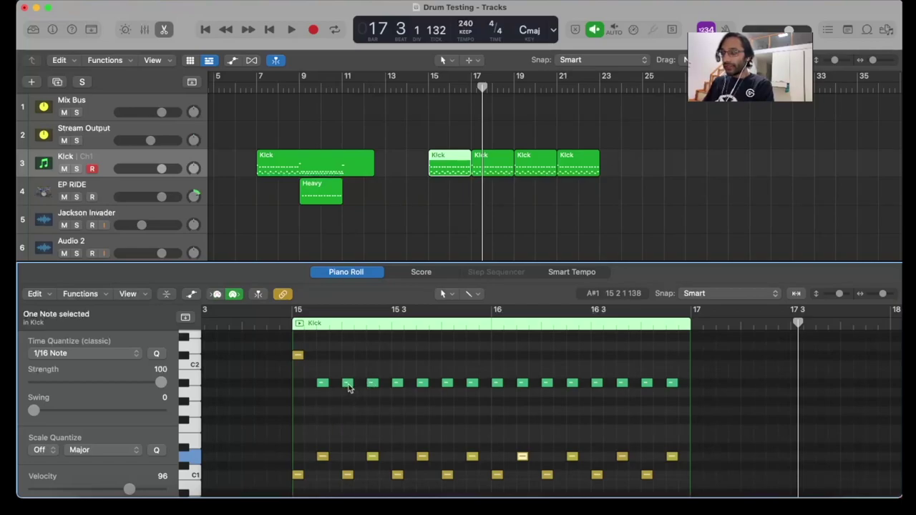
left_click(348, 385)
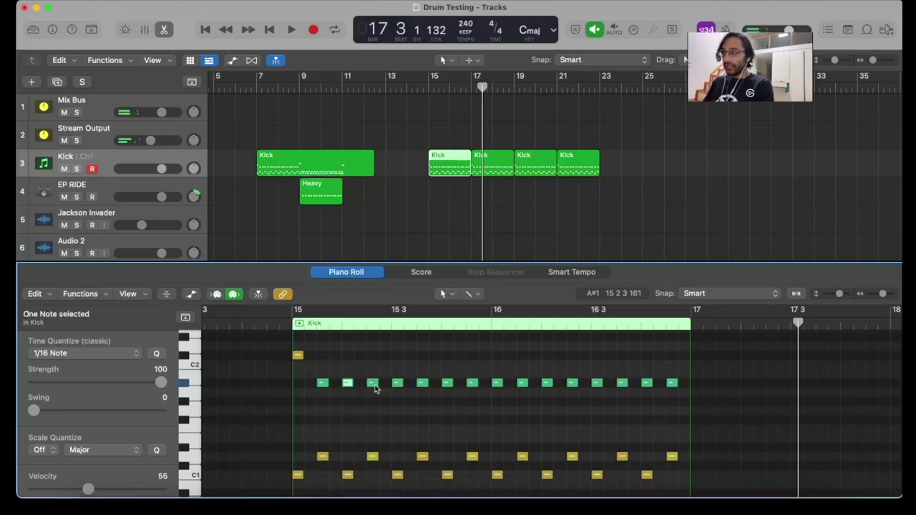
left_click(374, 385)
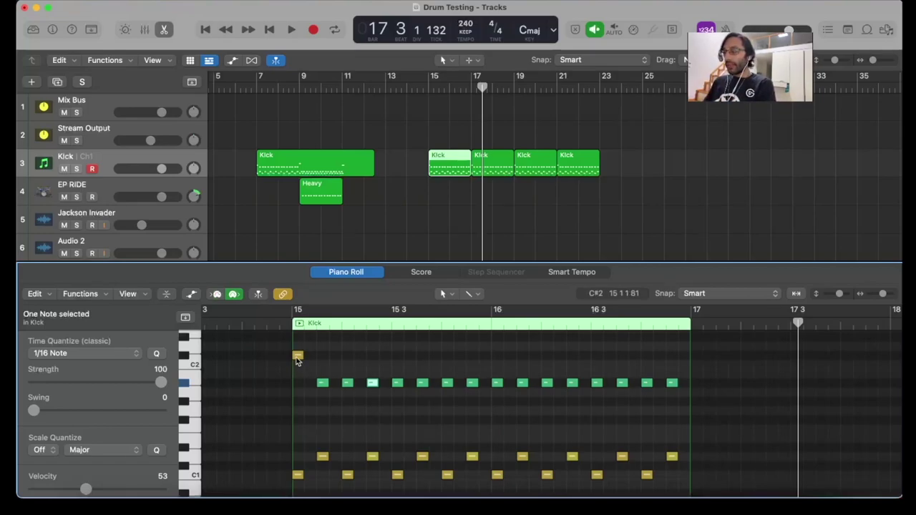
mouse_move(298, 360)
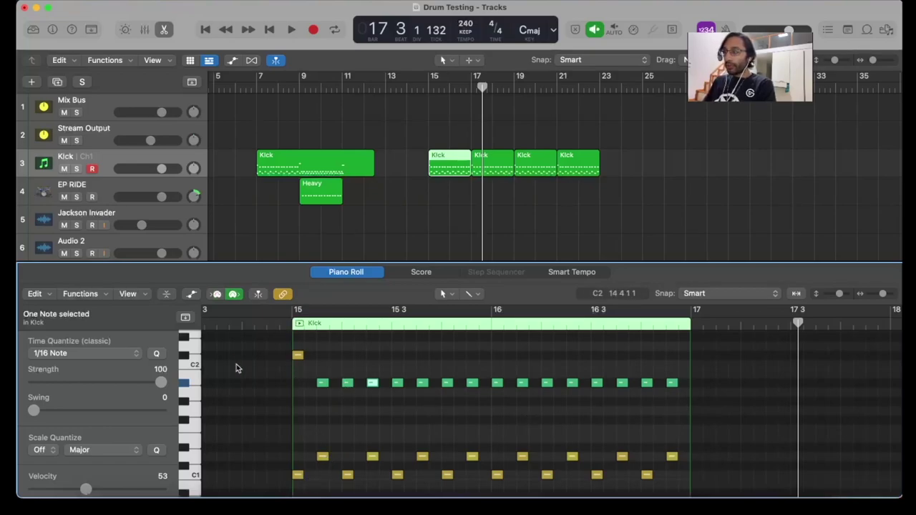
Play the Kick region at bar 15, starting just before the bar
left_click(280, 321)
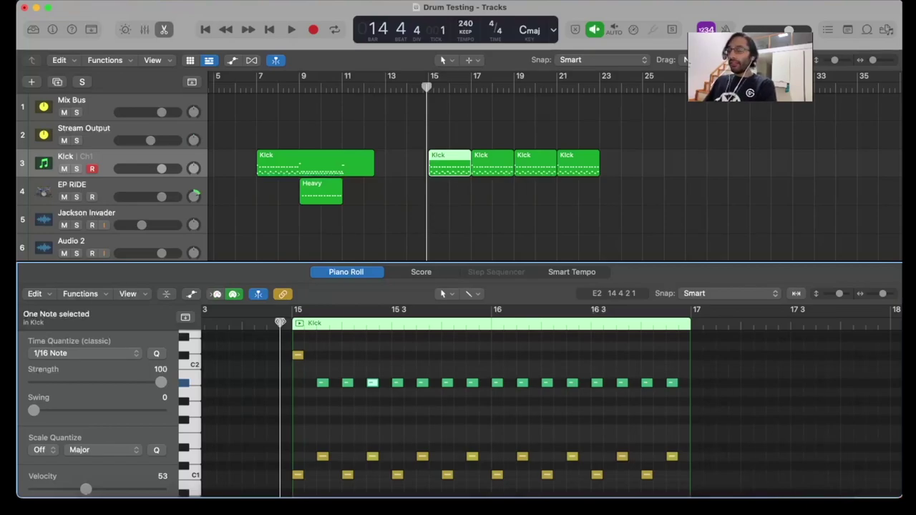
key("space")
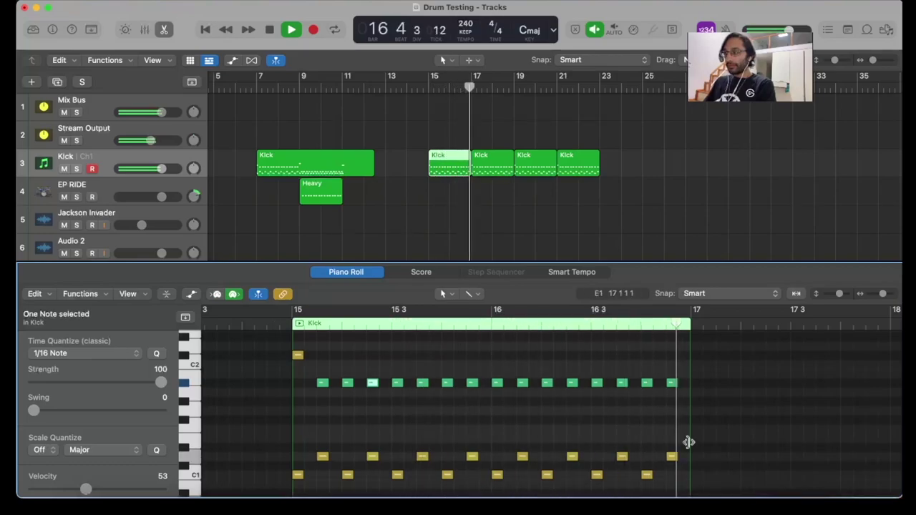
key("space")
Raise the velocity of all A#1 notes in the Kick region to 94 and play the region back
left_click_drag(716, 438, 302, 380)
left_click_drag(86, 489, 128, 490)
left_click(263, 326)
key("space")
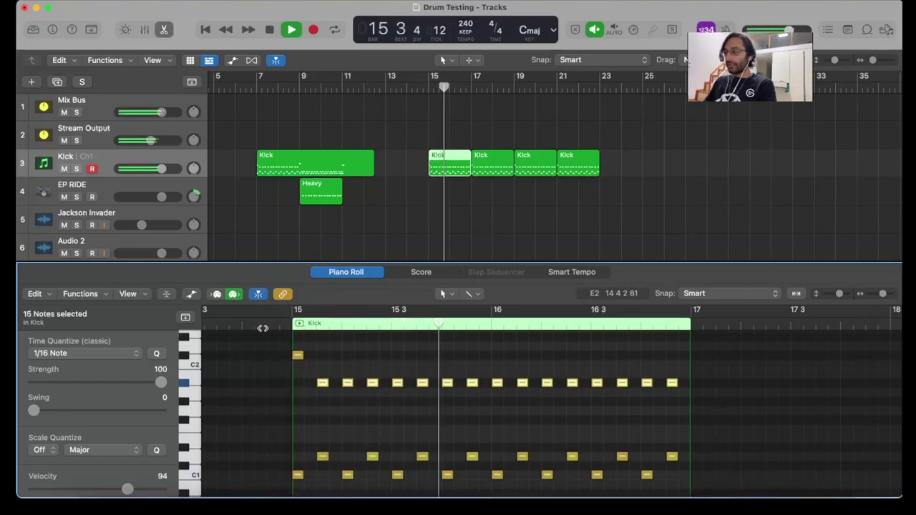
key("space")
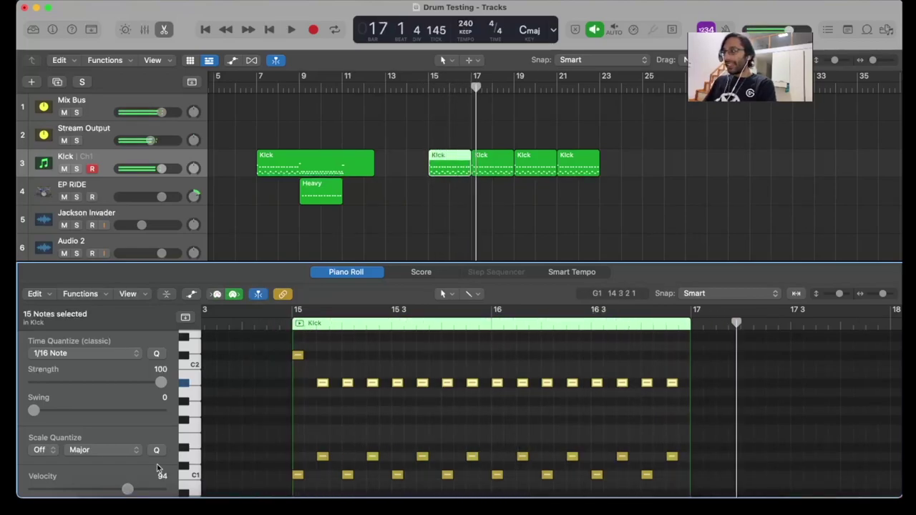
Lower the velocity of all A#1 notes in the Kick region to 53 and play the region from bar 15
left_click_drag(127, 489, 89, 490)
left_click(283, 326)
key("space")
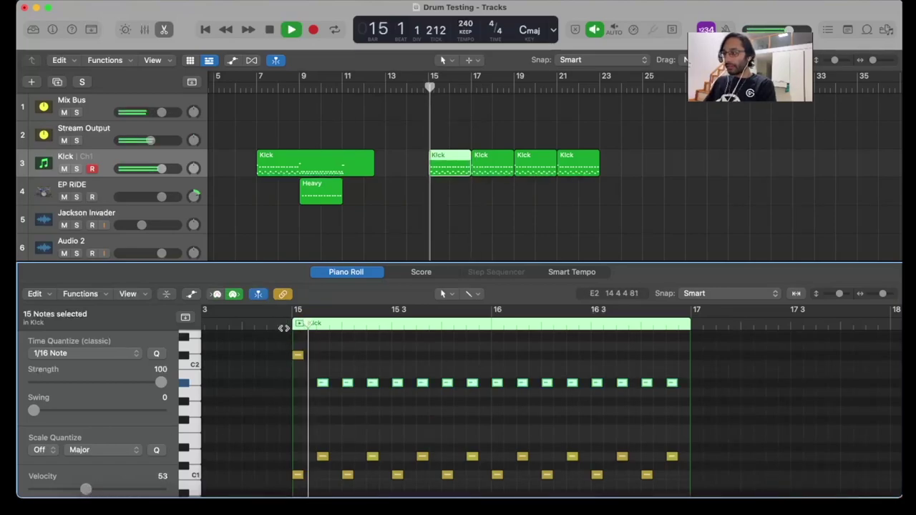
left_click(347, 383)
key("space")
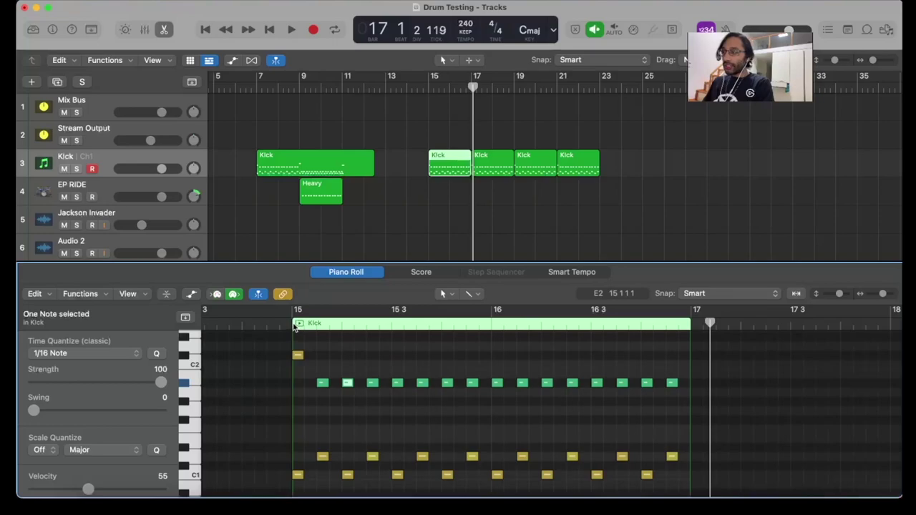
Audition the first two A#1 notes of the Kick region and replay the region from just before bar 15
left_click(322, 384)
left_click(347, 383)
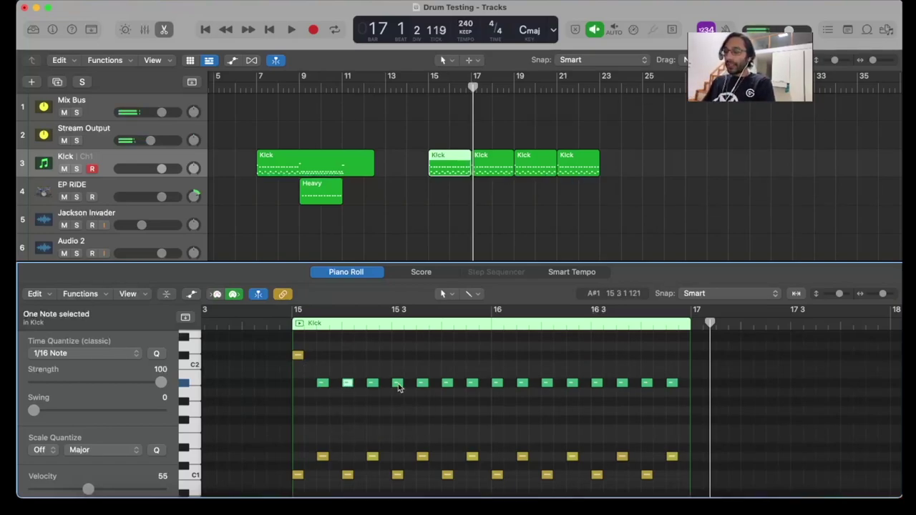
left_click(287, 322)
key("space")
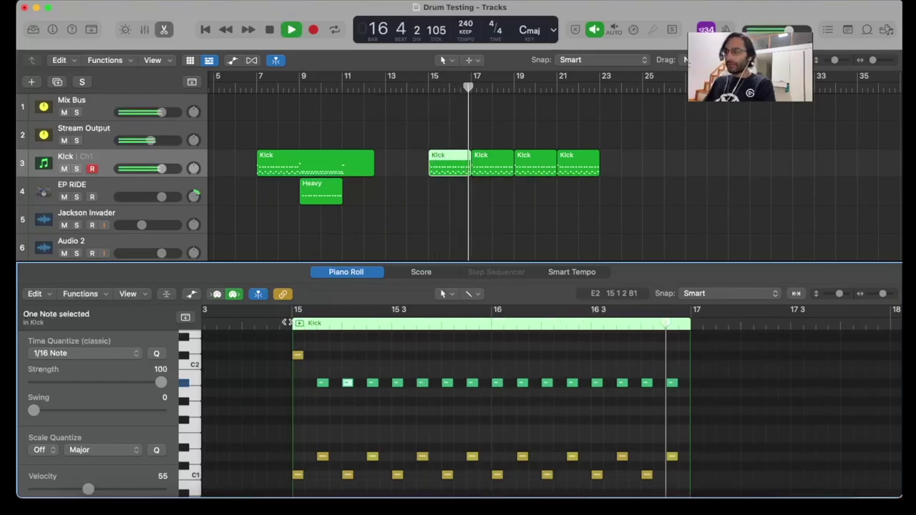
key("space")
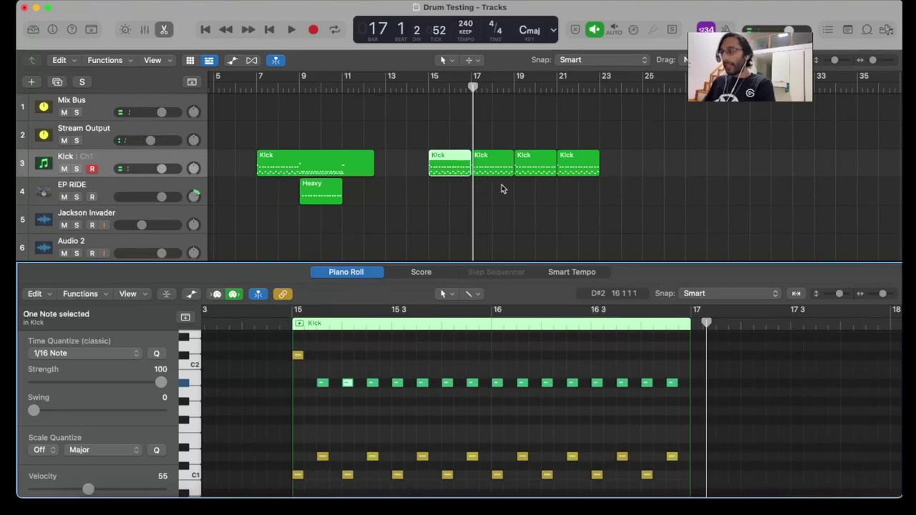
Join the four Kick regions between bars 15 and 23 into one region and fit all its notes in the note view
left_click_drag(633, 190, 430, 168)
key("super+j")
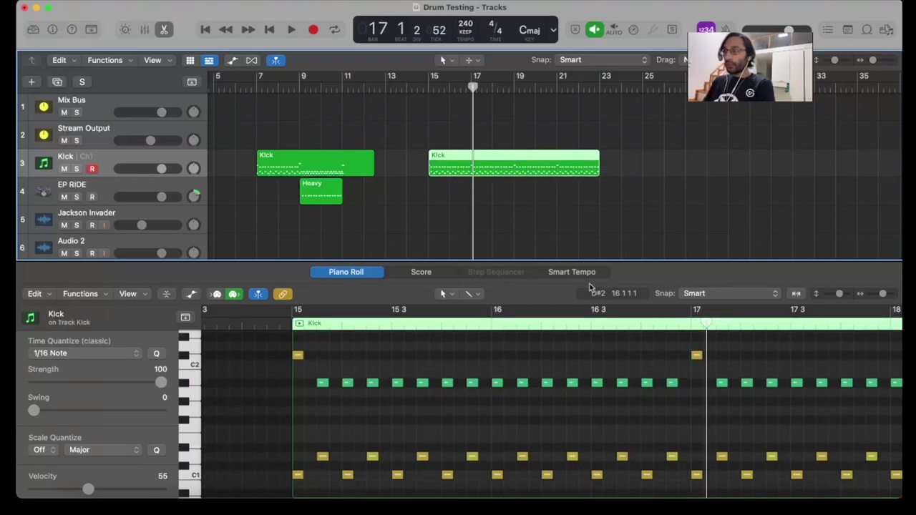
scroll(513, 386, "down", 5)
scroll(513, 386, "right", 3)
scroll(512, 385, "down", 1)
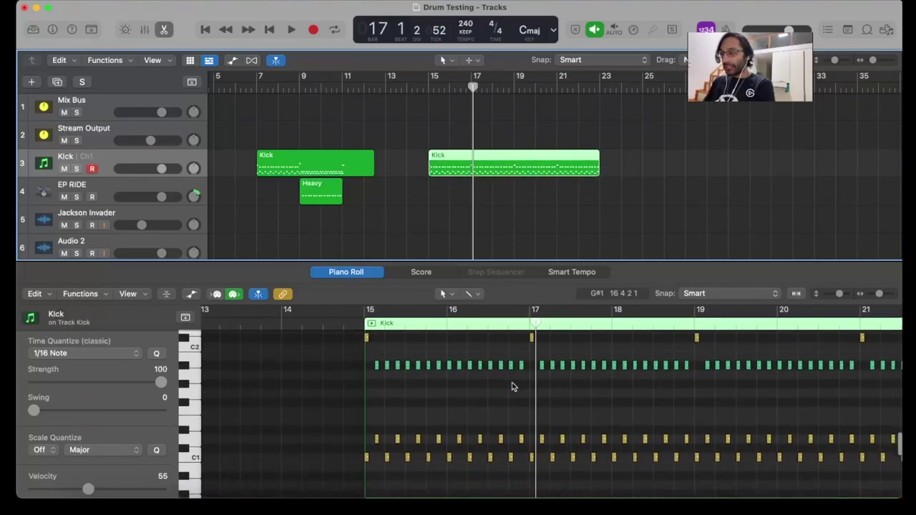
scroll(512, 386, "right", 5)
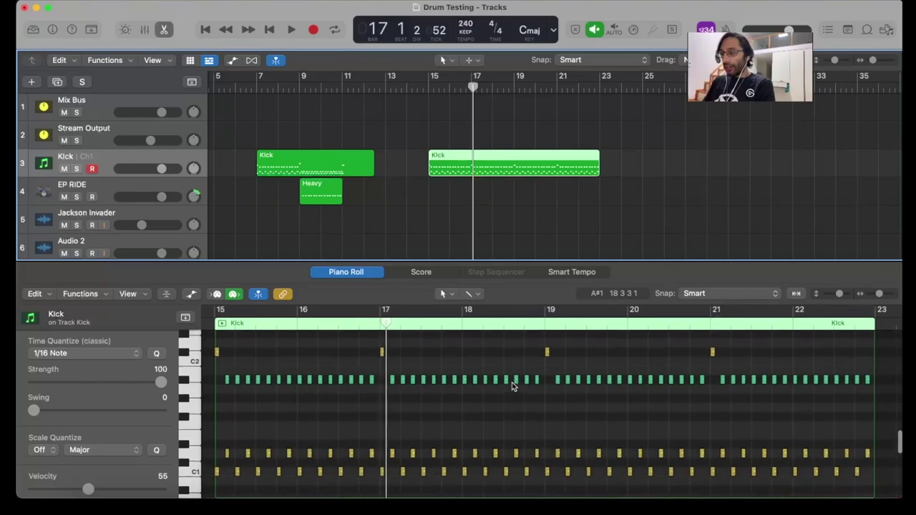
scroll(512, 384, "up", 1)
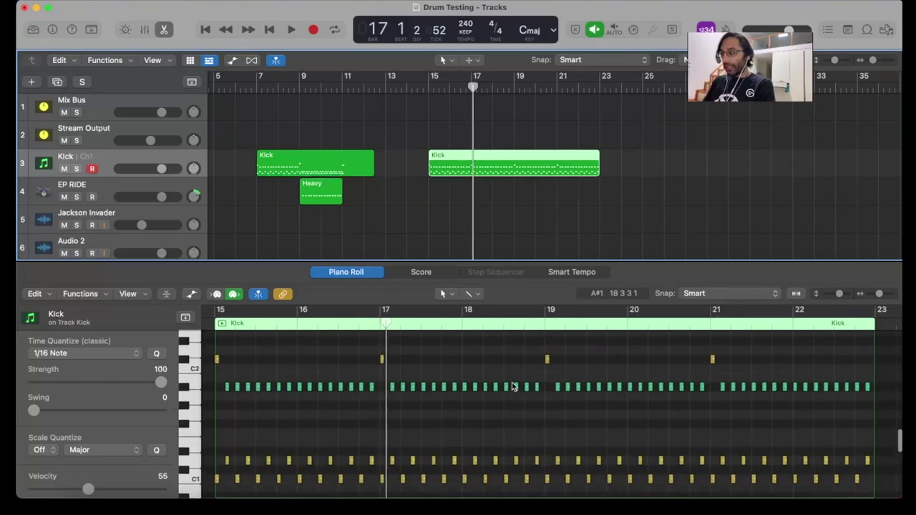
Show the joined Kick region as a score and audition the C1 and D1 notes in bar 15
left_click(421, 272)
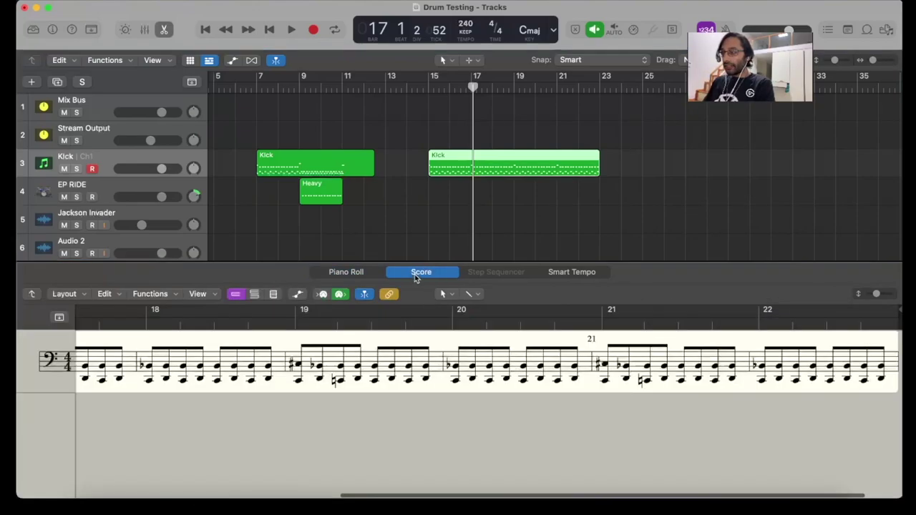
left_click(104, 384)
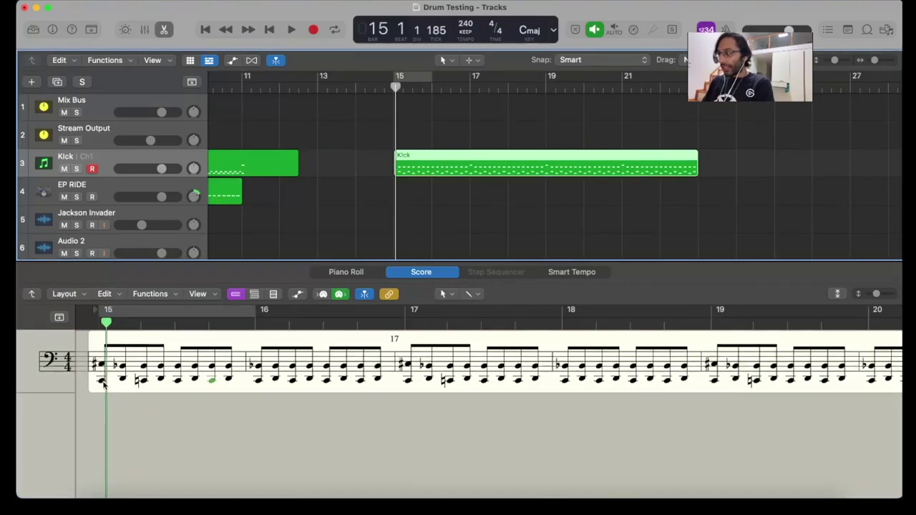
left_click(104, 383)
left_click(123, 380)
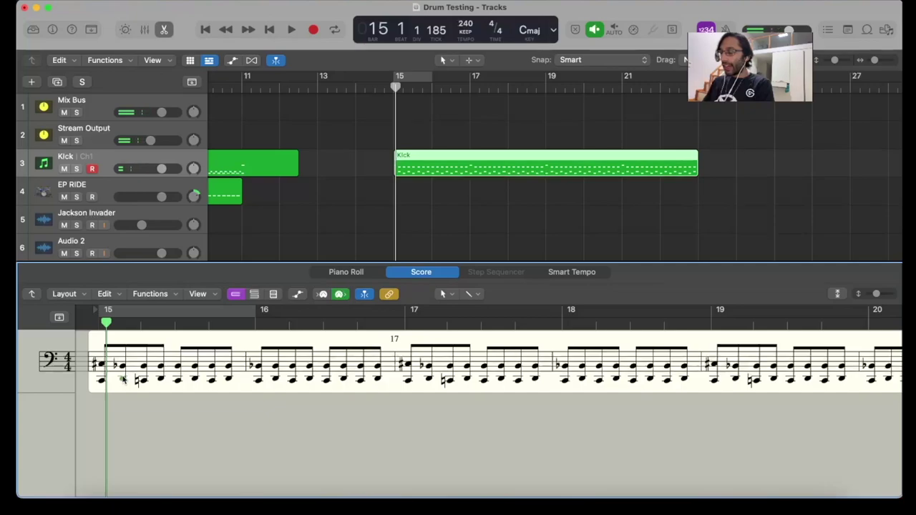
left_click(102, 381)
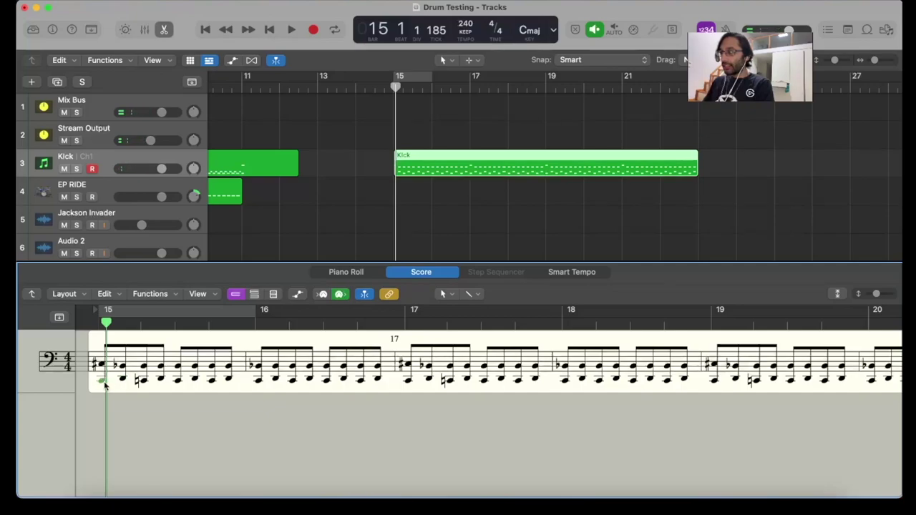
left_click(142, 382)
left_click(177, 381)
left_click(212, 382)
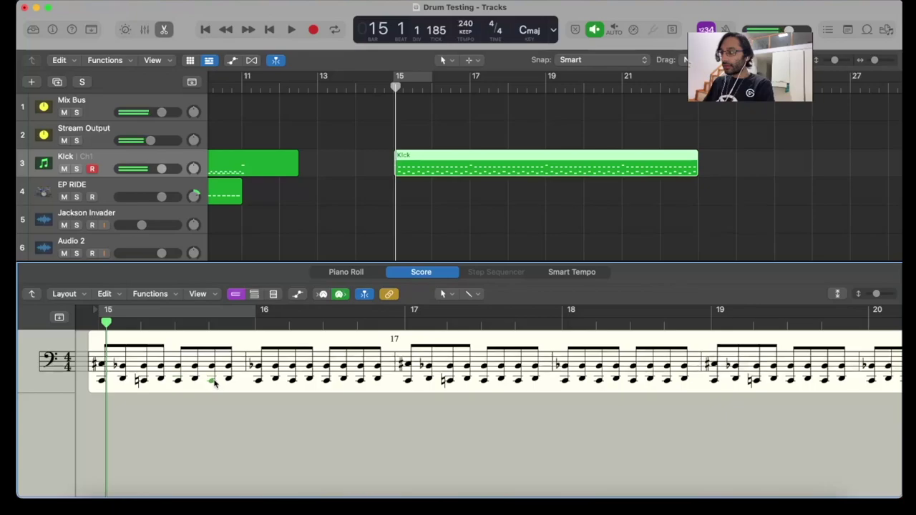
left_click(122, 381)
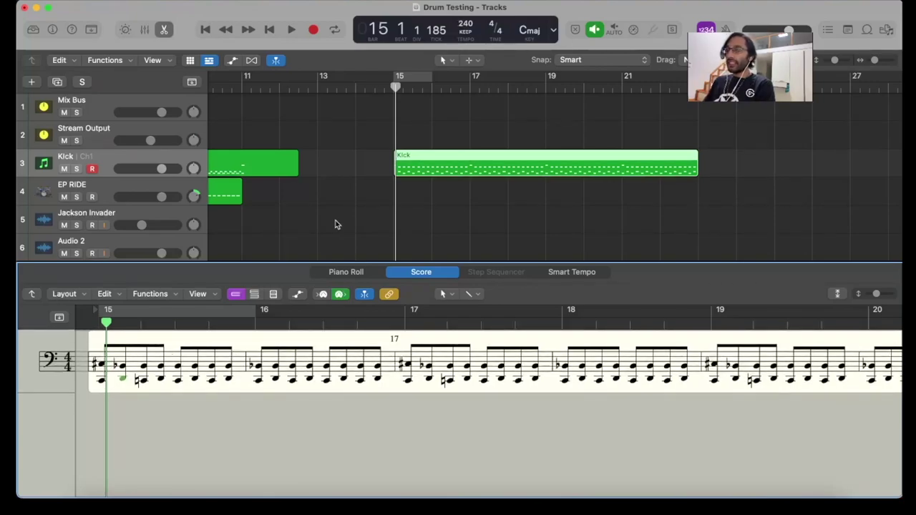
Close the note editor and play the joined Kick region from bar 15
left_click(166, 28)
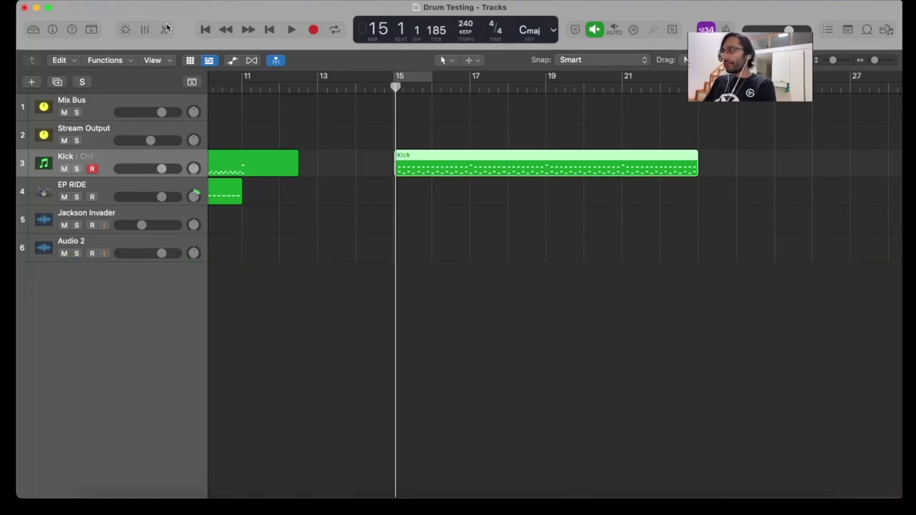
key("space")
scroll(398, 163, "down", 3)
scroll(397, 163, "right", 2)
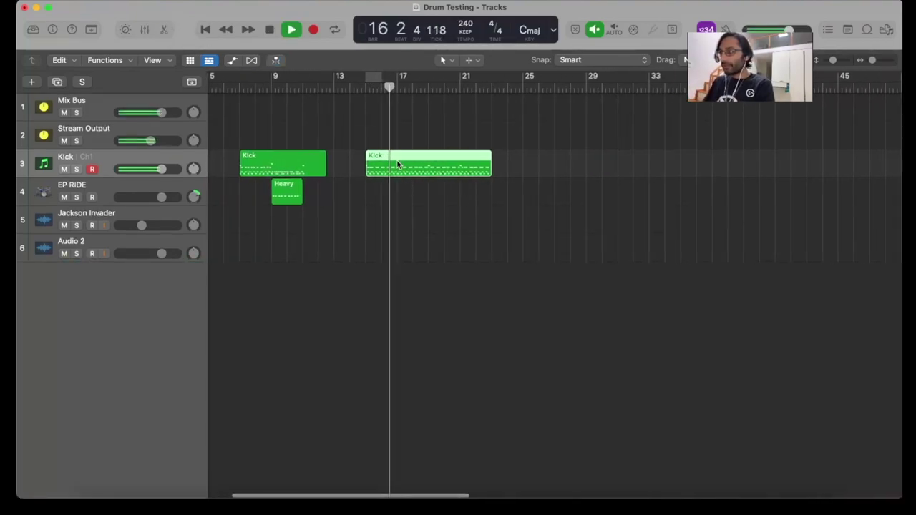
key("space")
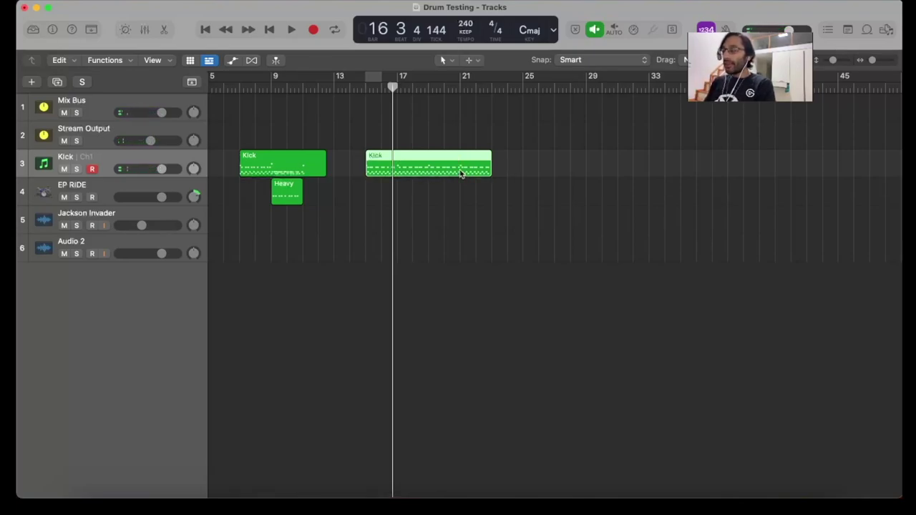
Copy the joined Kick region to bar 24 and open the copy's notes for editing in the Piano Roll
left_click_drag(466, 170, 607, 170)
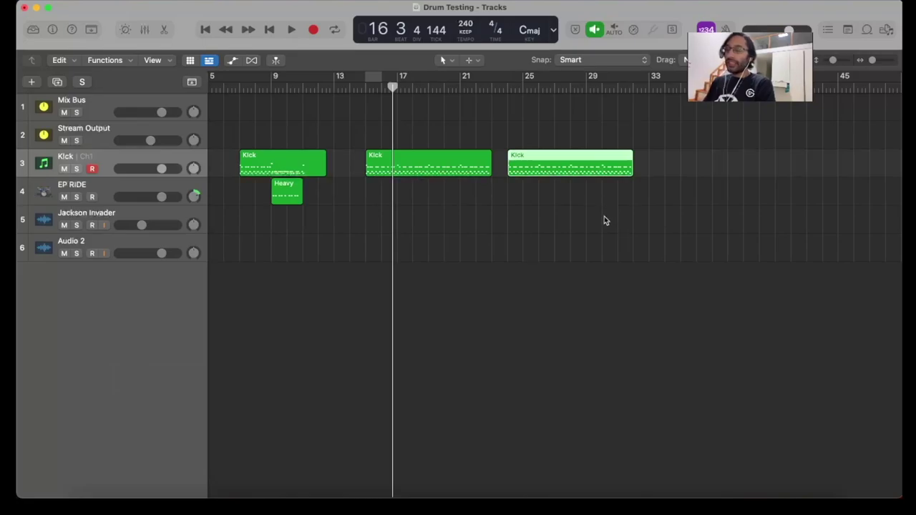
double_click(580, 174)
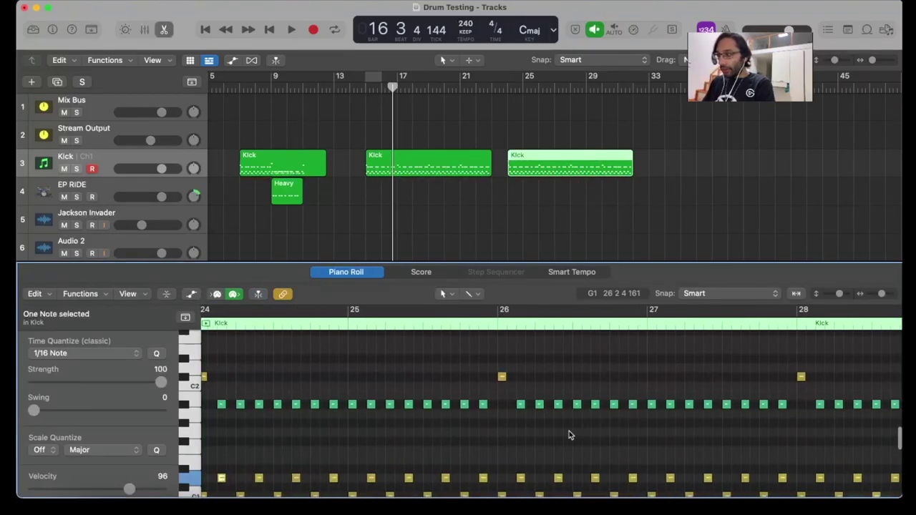
scroll(570, 434, "down", 3)
scroll(570, 436, "up", 2)
scroll(571, 436, "down", 2)
scroll(571, 436, "right", 2)
scroll(569, 434, "right", 3)
scroll(569, 434, "left", 1)
scroll(569, 434, "down", 1)
scroll(569, 434, "right", 3)
scroll(569, 434, "left", 2)
scroll(571, 435, "left", 3)
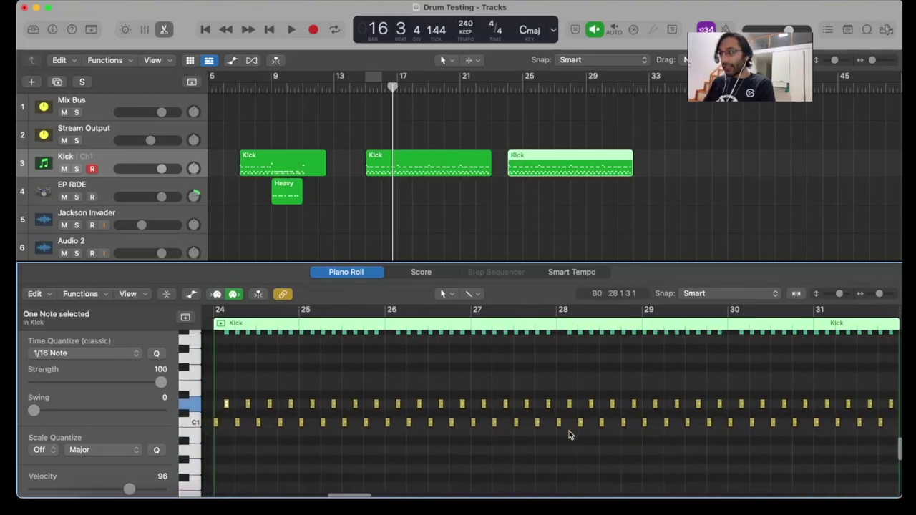
scroll(571, 435, "up", 2)
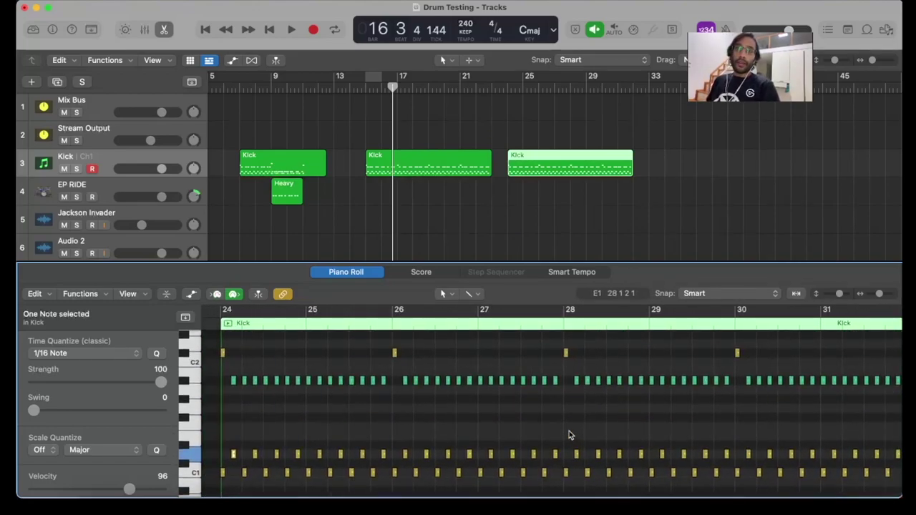
scroll(569, 434, "right", 1)
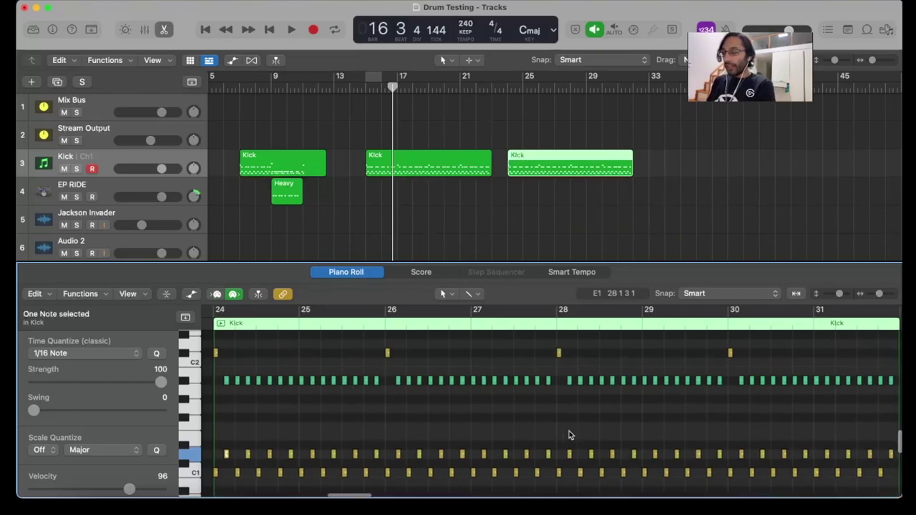
Copy all C1 notes of the Kick region at bar 24 an eighth note later, in line with the D1 notes
scroll(569, 434, "down", 2)
scroll(569, 434, "up", 1)
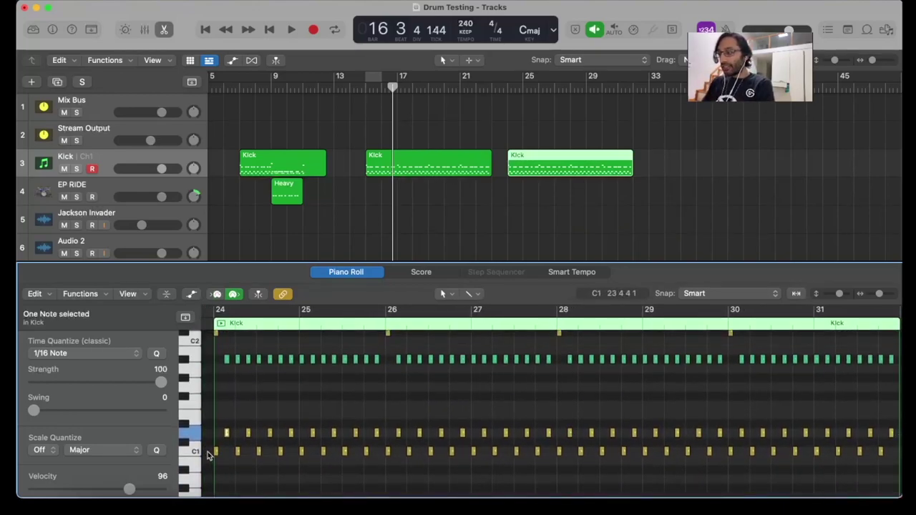
left_click_drag(208, 455, 730, 451)
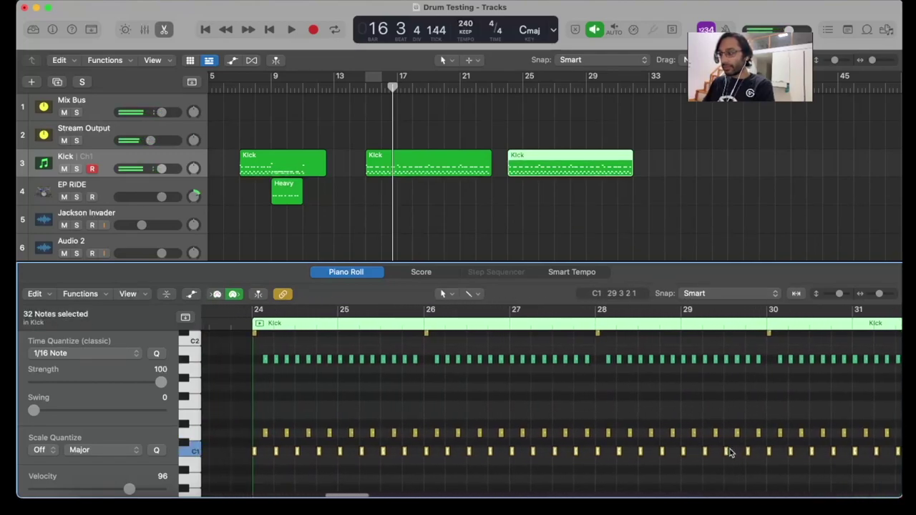
scroll(731, 452, "left", 3)
scroll(731, 453, "down", 2)
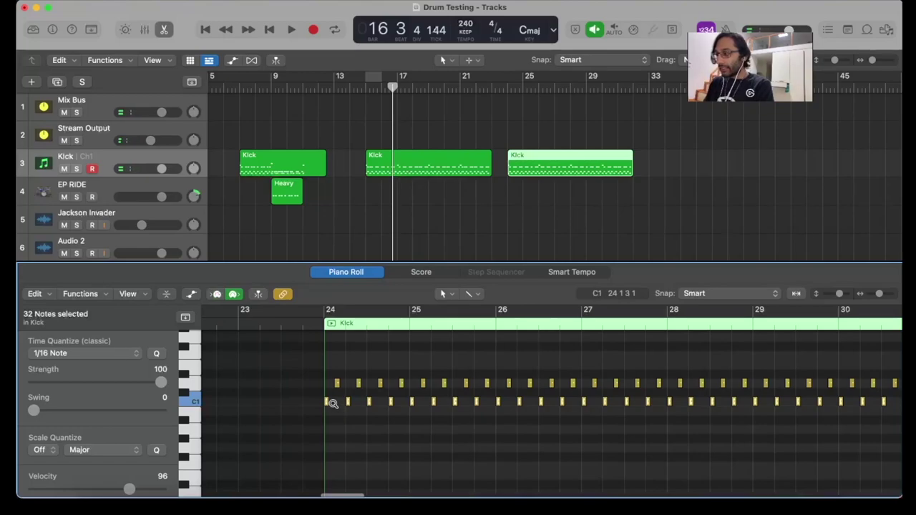
left_click_drag(327, 405, 338, 406)
scroll(445, 428, "up", 2)
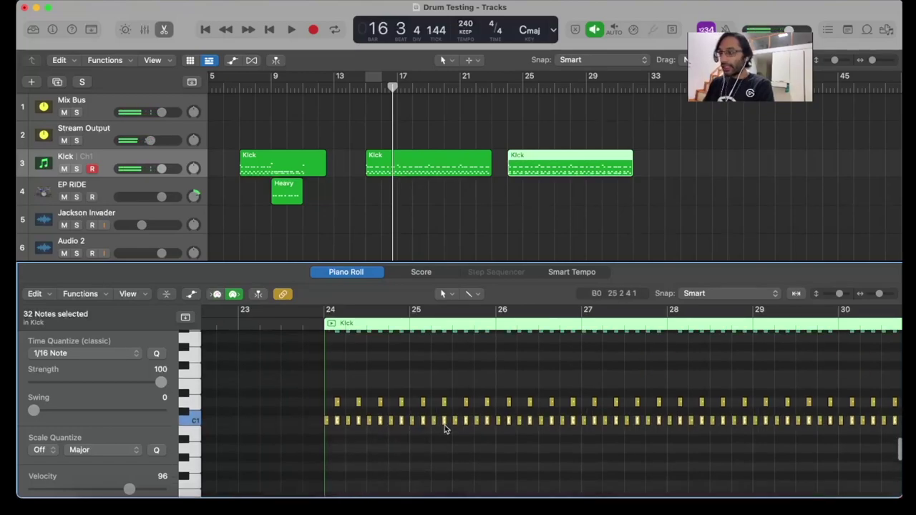
Play the Kick region at bar 24, starting just before the bar
scroll(444, 430, "up", 2)
scroll(448, 431, "right", 3)
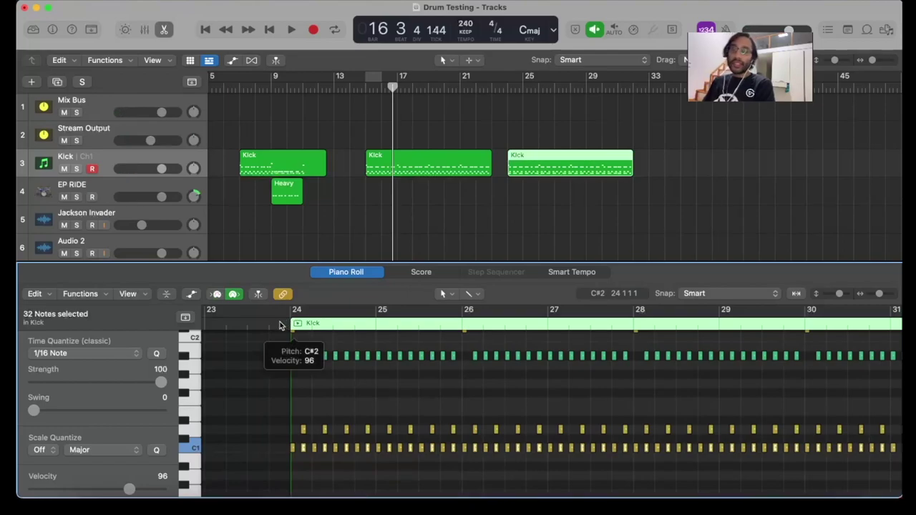
left_click(279, 325)
key("space")
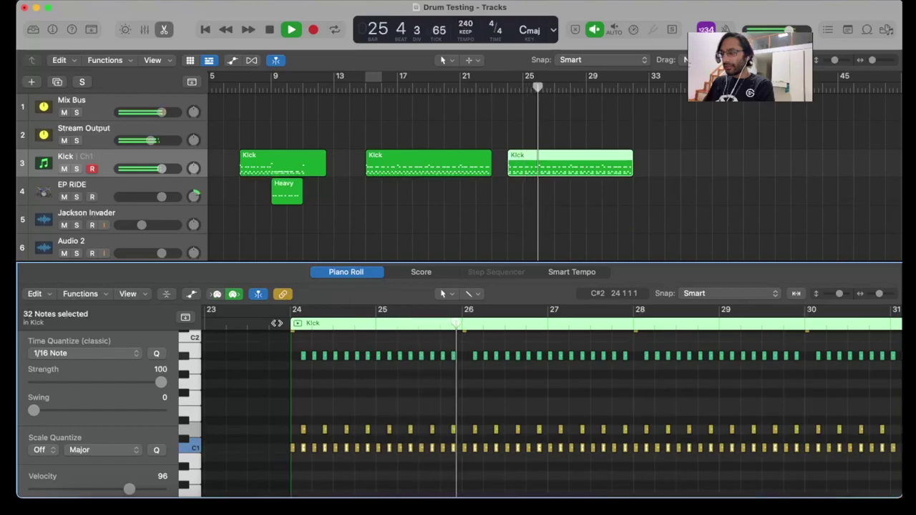
key("space")
Move all D1 notes in the Kick region at bar 24 a sixteenth note earlier, so they fall between the C1 notes
key("super+Right")
key("super+Right")
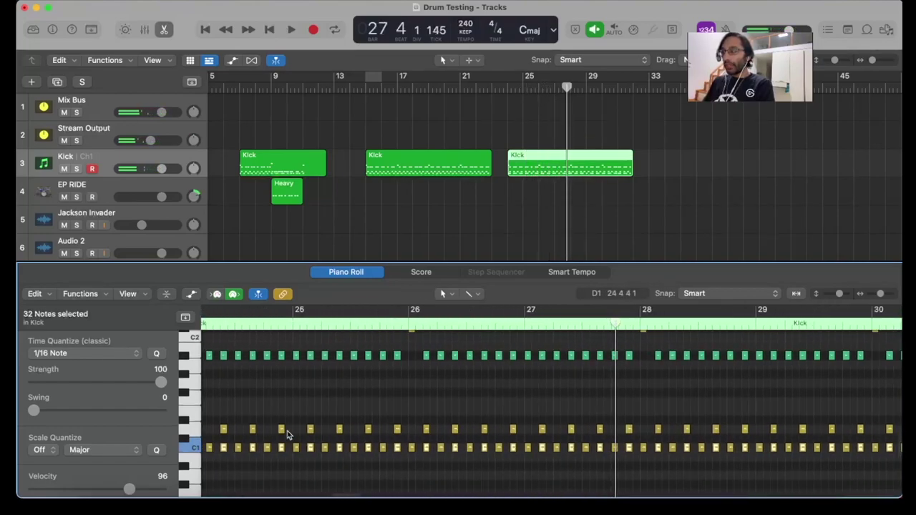
key("super+Left")
key("super+Left")
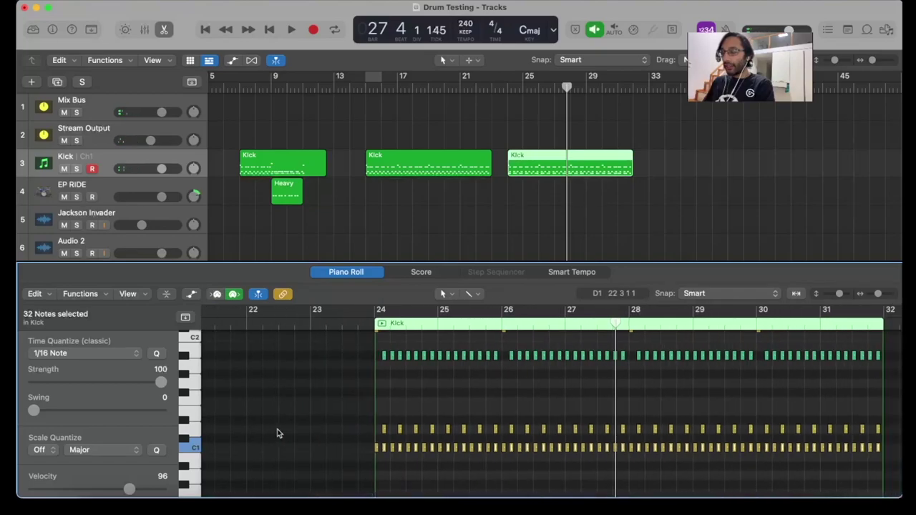
left_click_drag(279, 433, 787, 436)
scroll(748, 429, "left", 3)
key("super+Right")
key("super+Right")
key("super+Right")
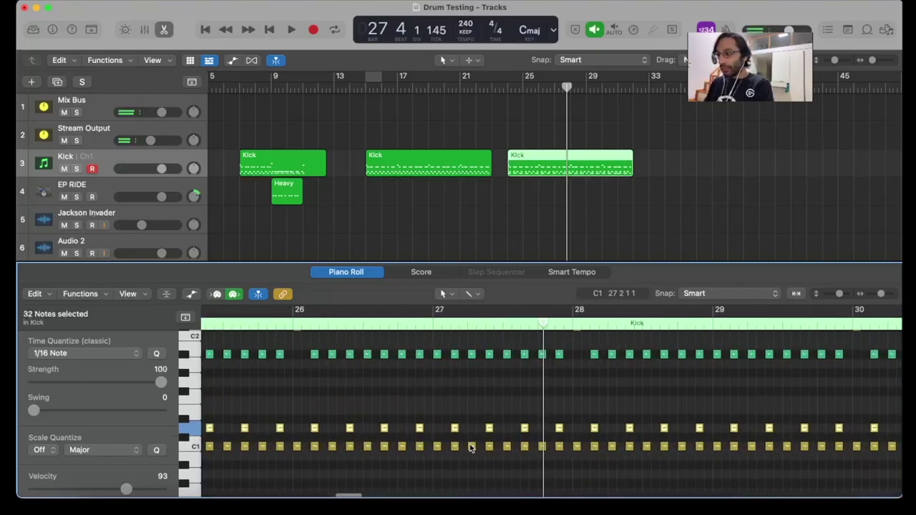
scroll(470, 444, "left", 5)
scroll(469, 445, "left", 3)
scroll(468, 445, "up", 3)
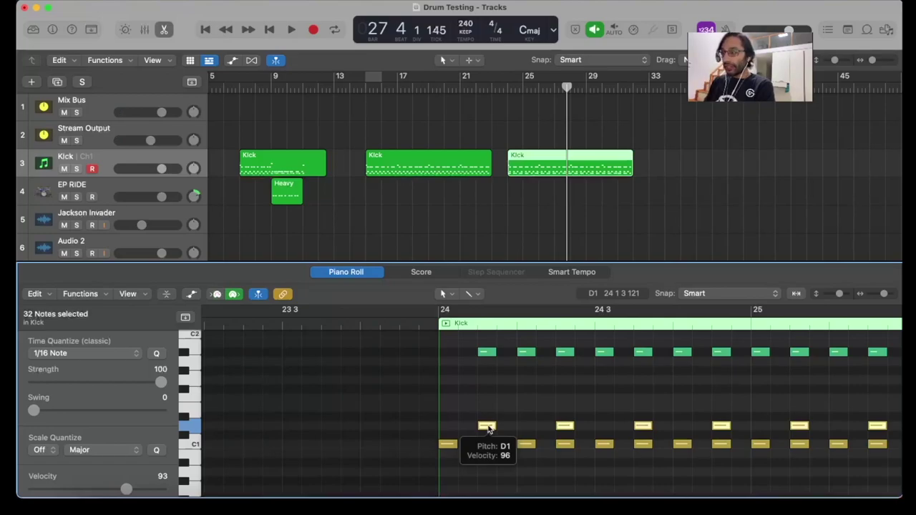
left_click_drag(489, 428, 469, 429)
scroll(573, 485, "right", 2)
scroll(573, 485, "down", 1)
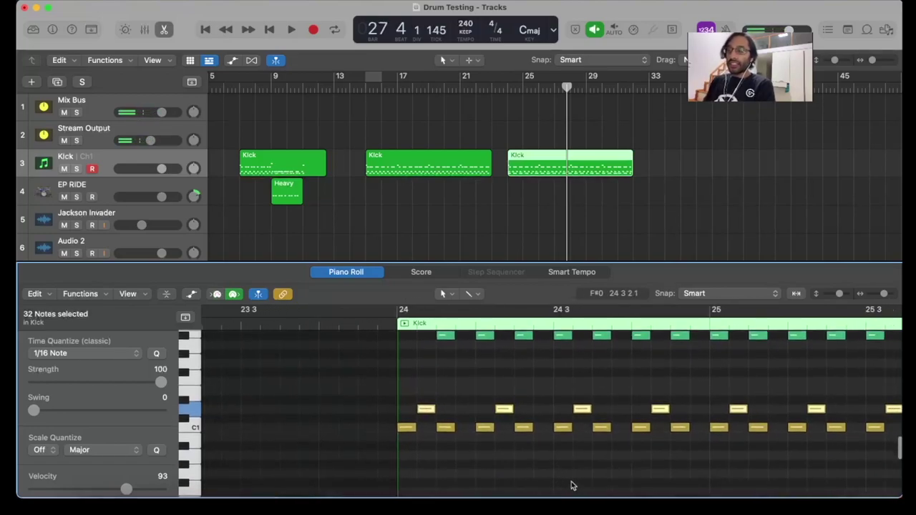
scroll(572, 486, "right", 3)
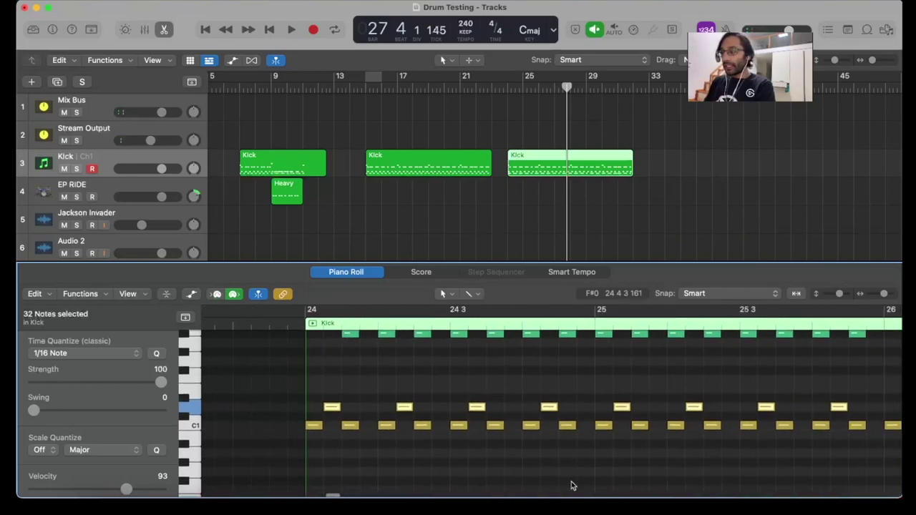
Copy all D1 notes in the Kick region at bar 24 an eighth note later and set the copies' velocity to 90
scroll(573, 486, "down", 3)
scroll(573, 486, "down", 5)
scroll(573, 486, "right", 5)
scroll(572, 486, "up", 2)
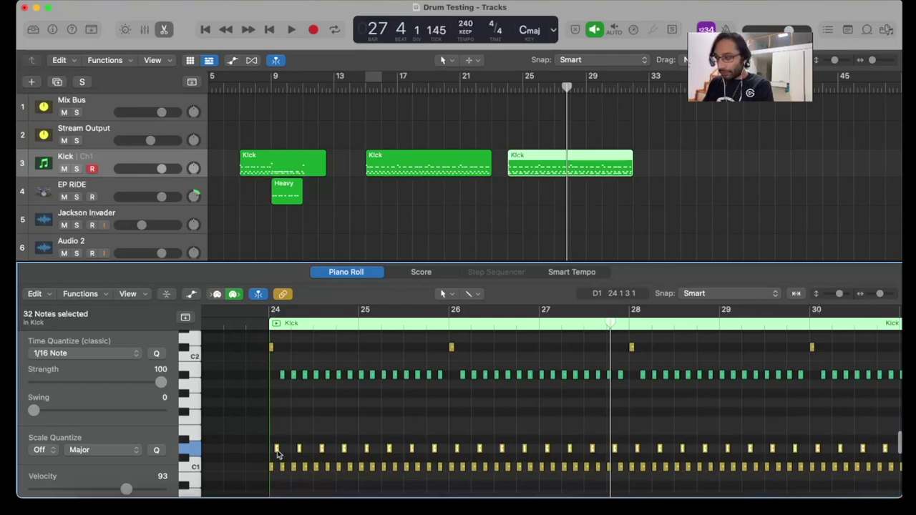
mouse_move(277, 451)
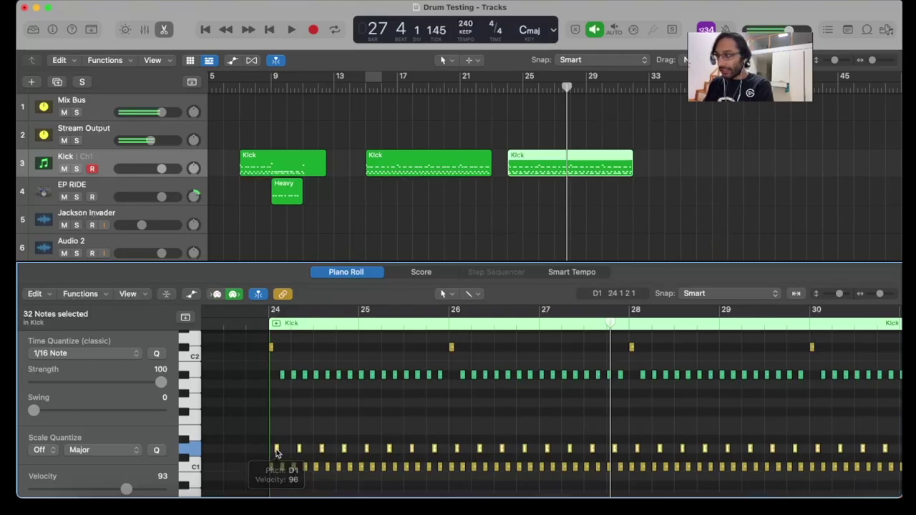
left_click_drag(277, 451, 289, 449)
left_click_drag(126, 489, 124, 492)
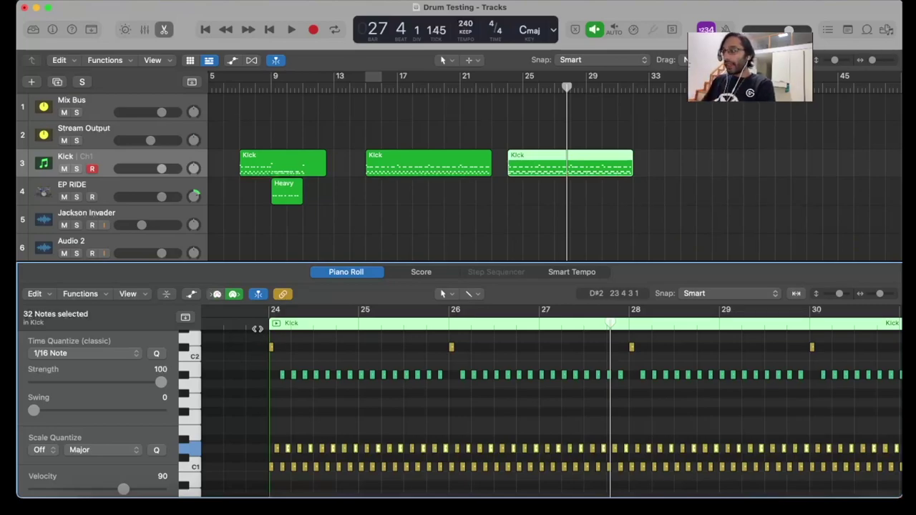
Play the Kick region at bar 24 with the doubled D1 notes, starting just before the bar, and listen to it again
left_click(255, 323)
key("space")
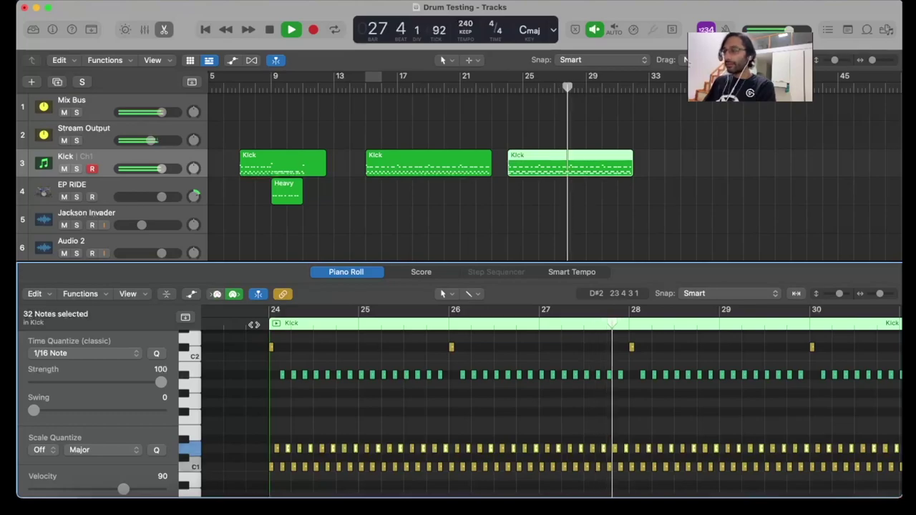
scroll(384, 416, "right", 2)
scroll(384, 416, "right", 1)
scroll(385, 416, "down", 3)
scroll(385, 416, "right", 2)
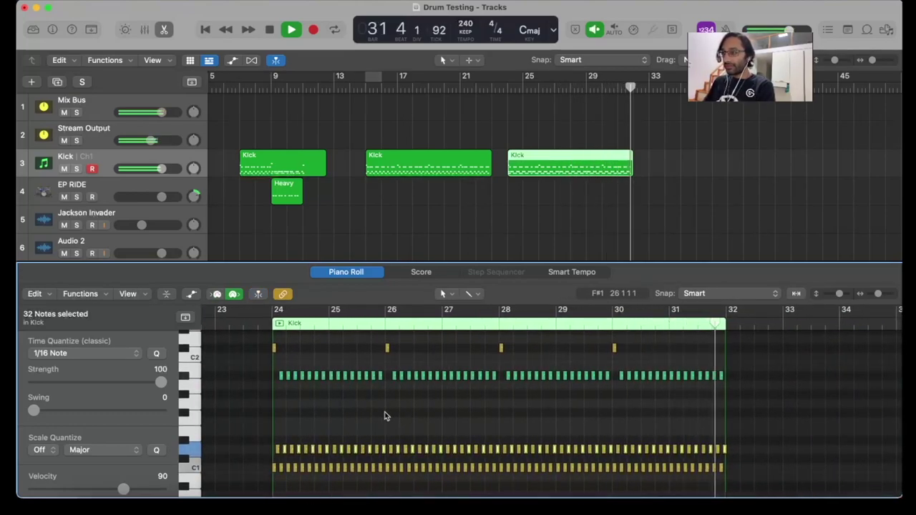
key("space")
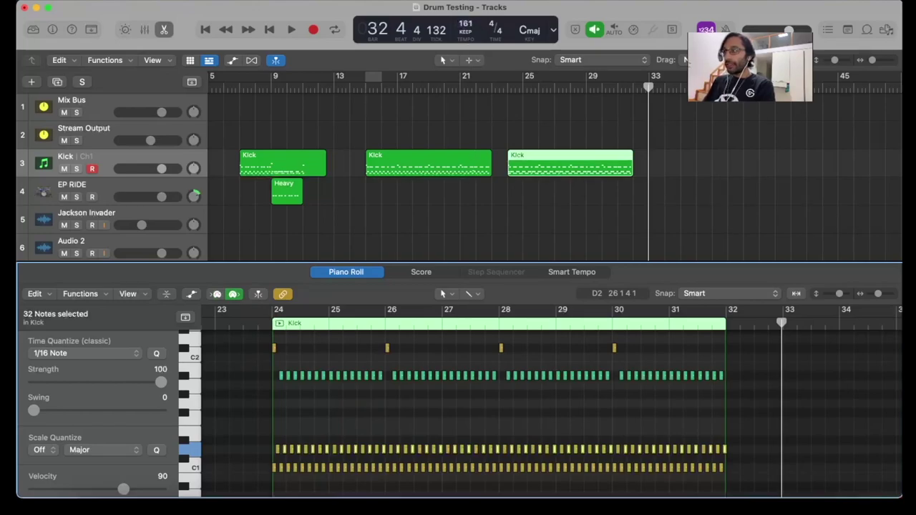
double_click(505, 87)
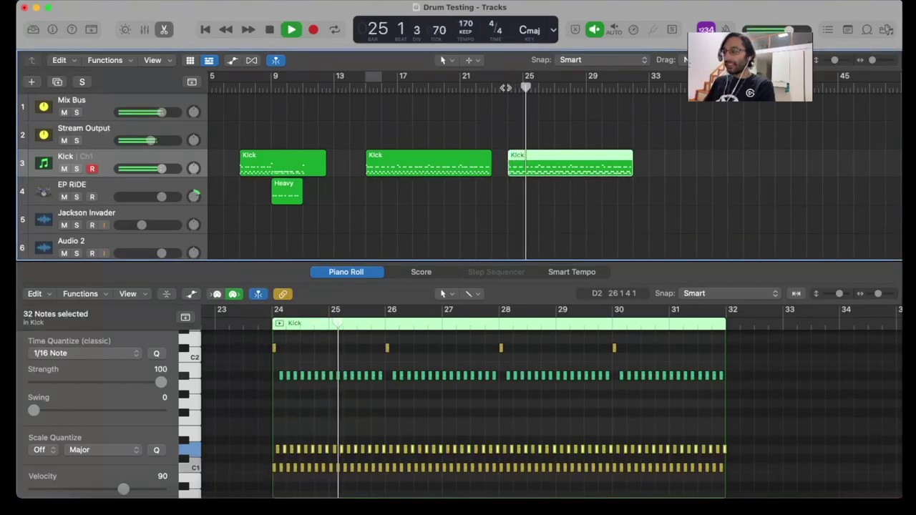
key("space")
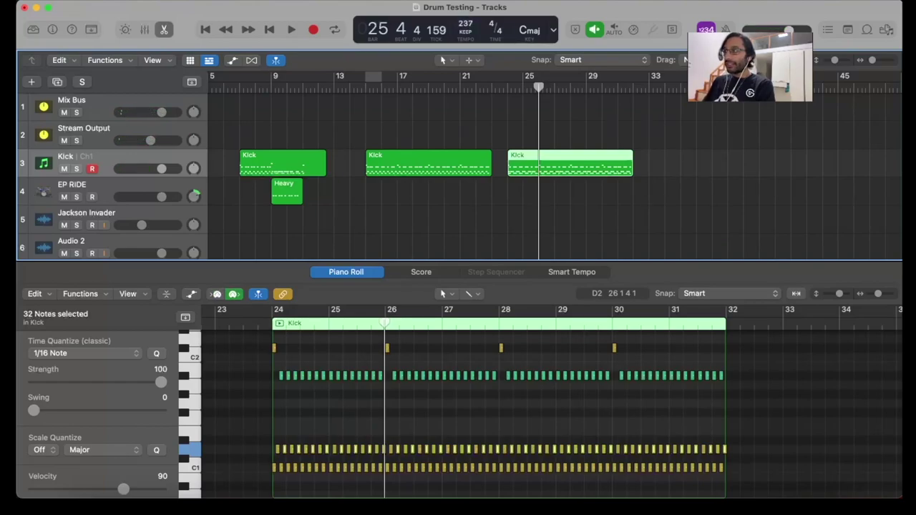
key("space")
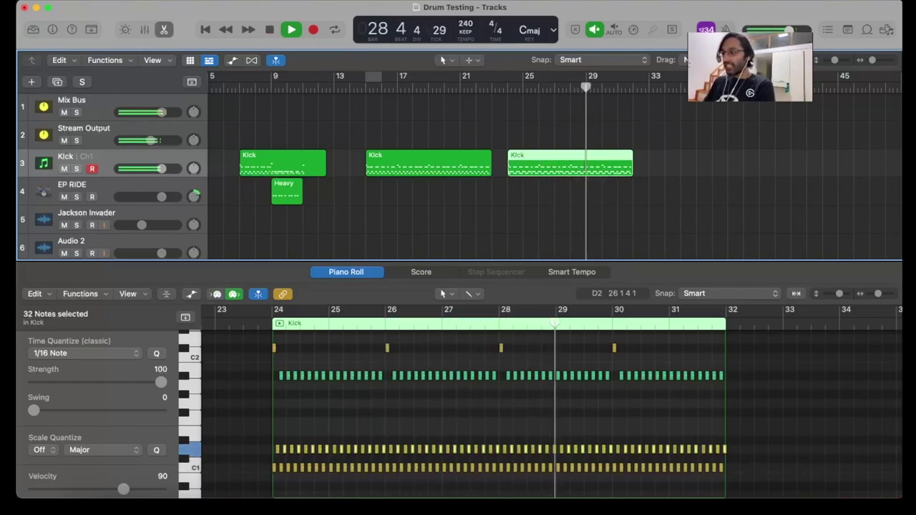
key("space")
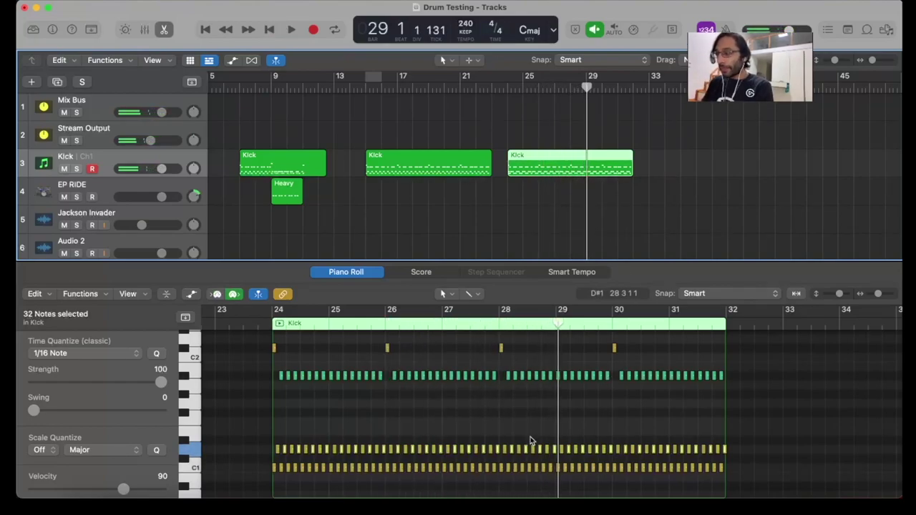
Copy the Kick region at bar 15 to bar 34 and show the copy's notes in the Piano Roll
scroll(532, 441, "up", 5)
scroll(531, 436, "down", 3)
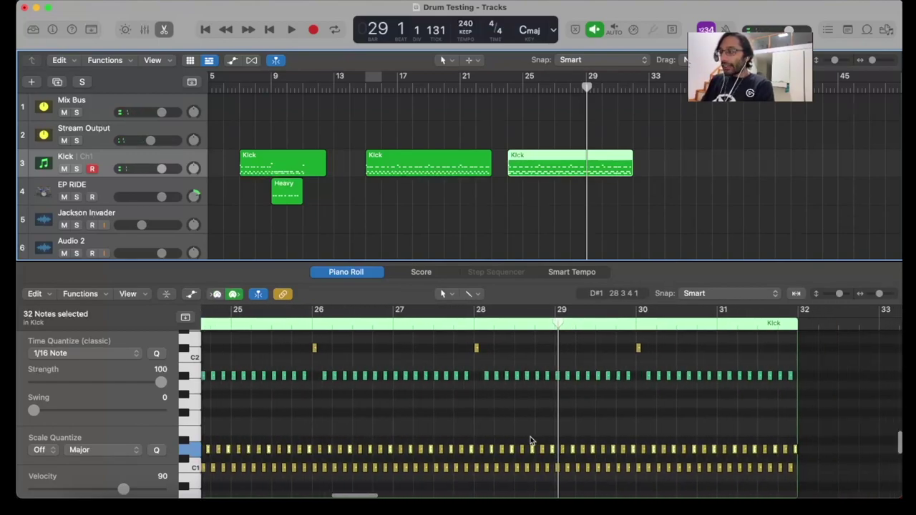
scroll(530, 441, "down", 2)
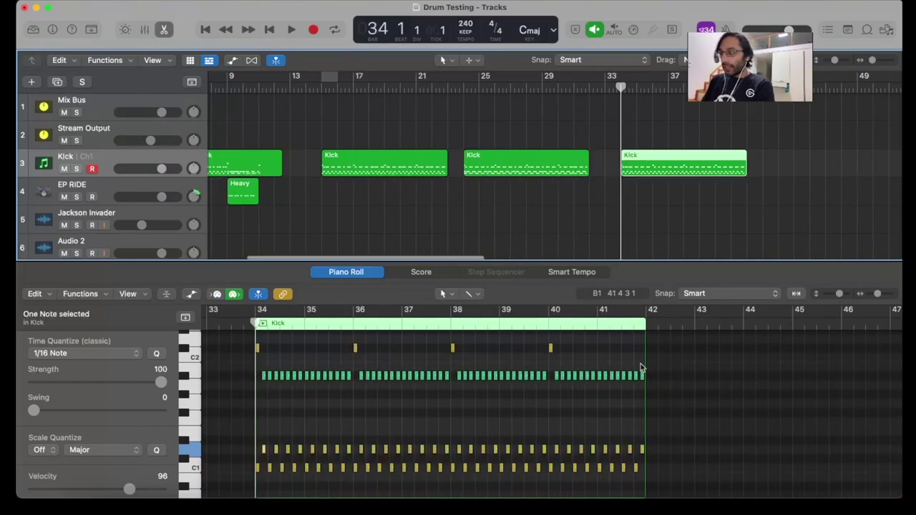
scroll(722, 403, "left", 2)
scroll(721, 403, "up", 1)
scroll(722, 403, "down", 1)
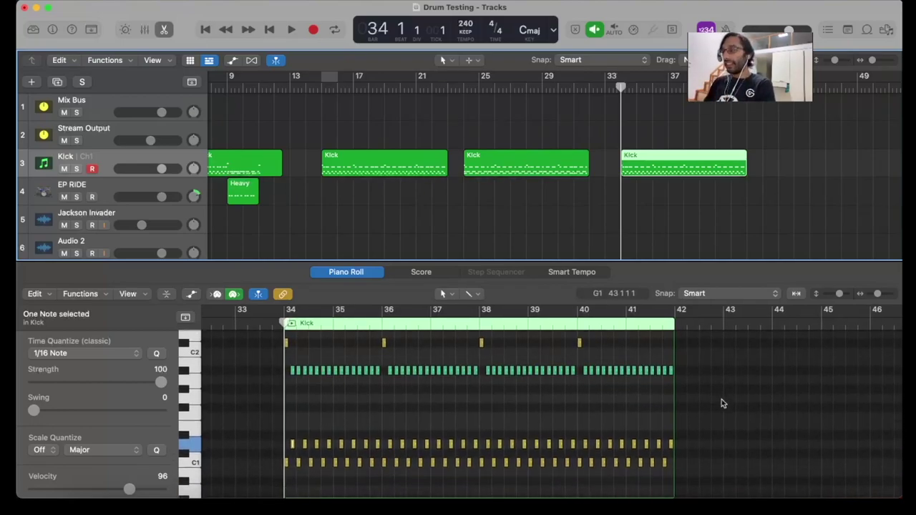
Delete all notes after 34 4 1 in the Kick region at bar 34
scroll(681, 423, "up", 3)
scroll(682, 423, "right", 2)
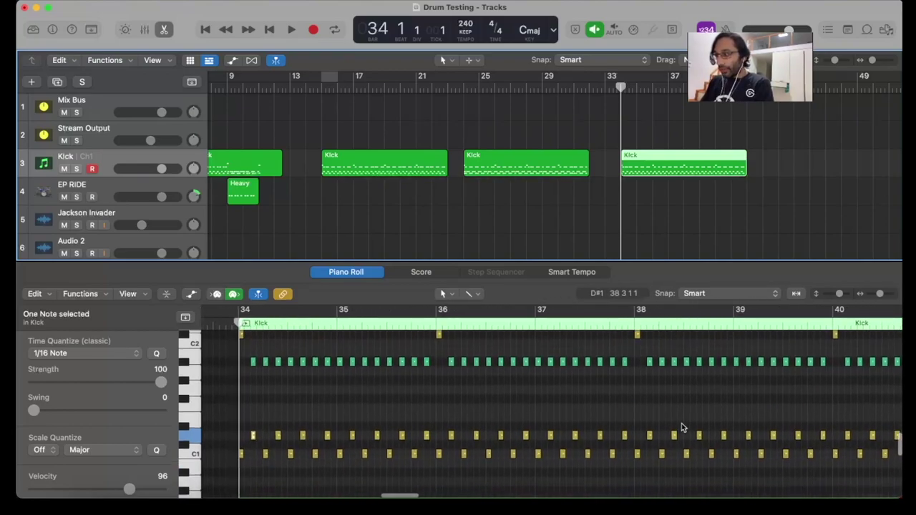
key("super+Left")
scroll(682, 428, "up", 2)
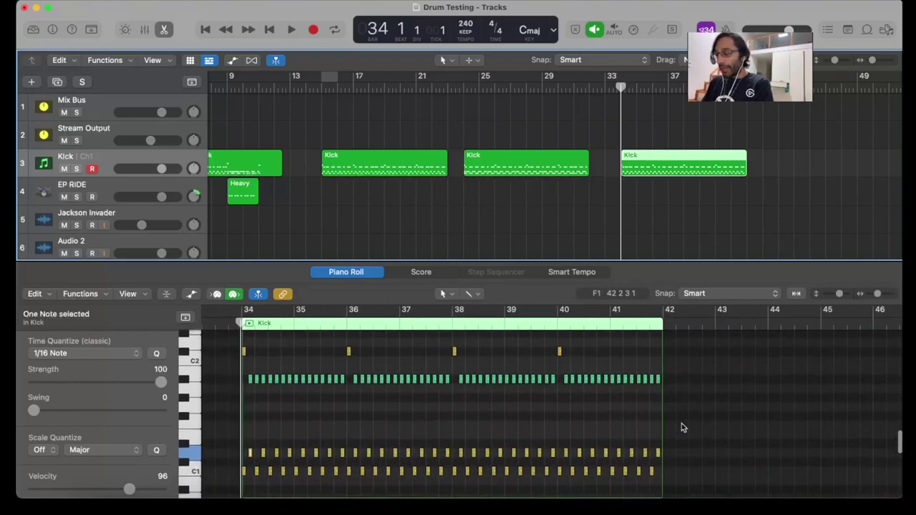
scroll(682, 428, "left", 1)
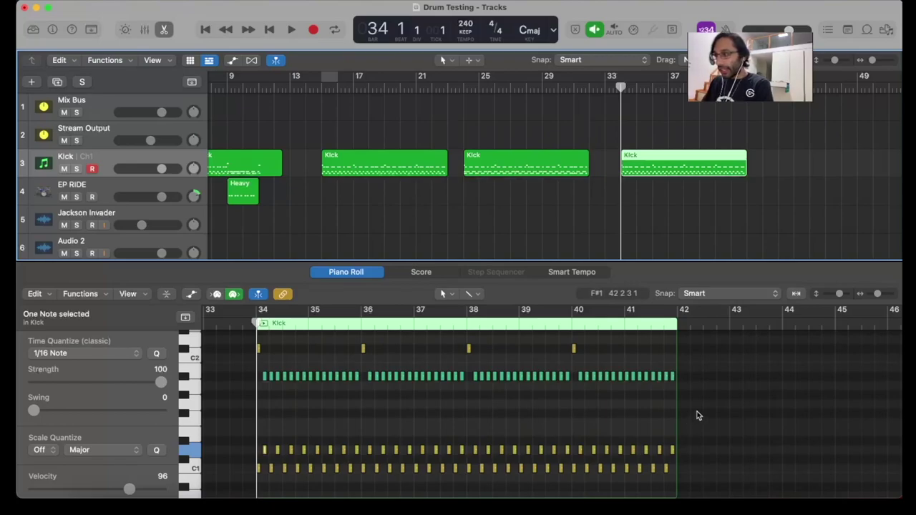
left_click(700, 415)
left_click_drag(673, 484, 307, 380)
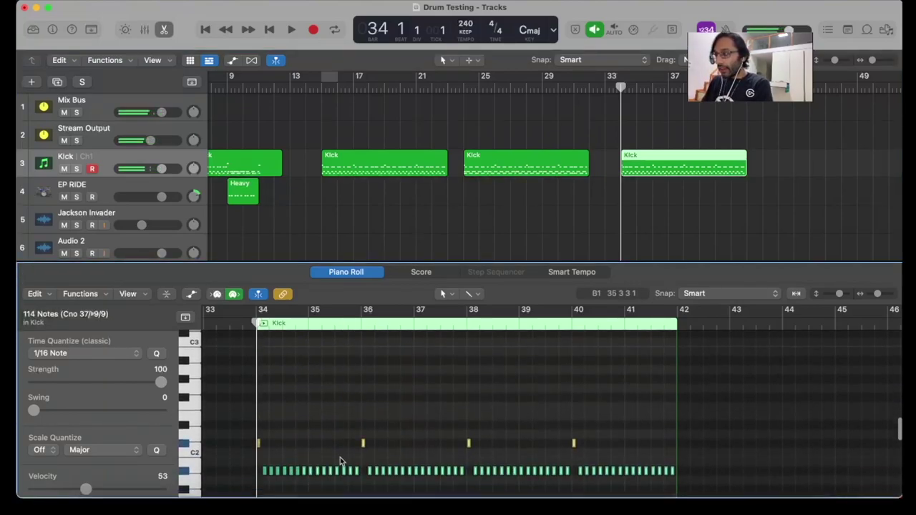
key("Delete")
Play the remaining notes of the Kick region at bar 34
scroll(342, 462, "down", 4)
key("super+Right")
key("super+Right")
scroll(340, 461, "down", 2)
scroll(340, 461, "left", 2)
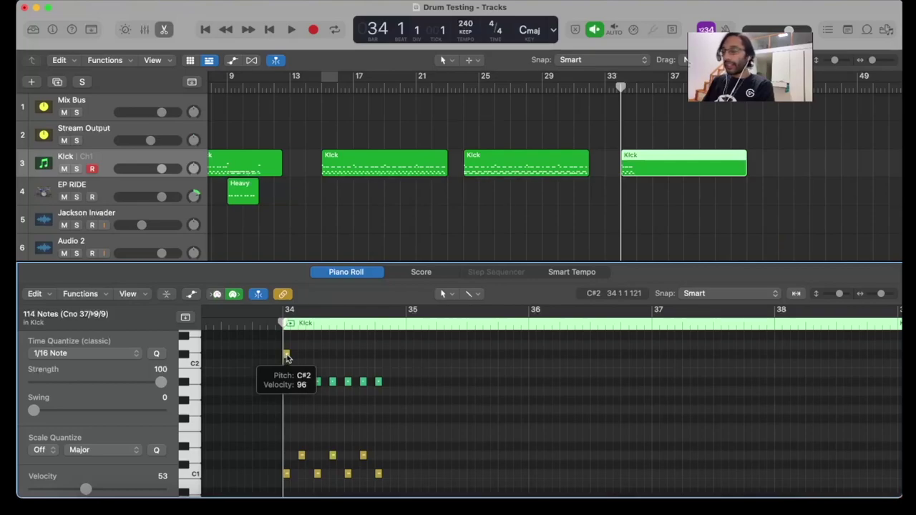
scroll(455, 376, "down", 4)
scroll(454, 376, "up", 3)
key("space")
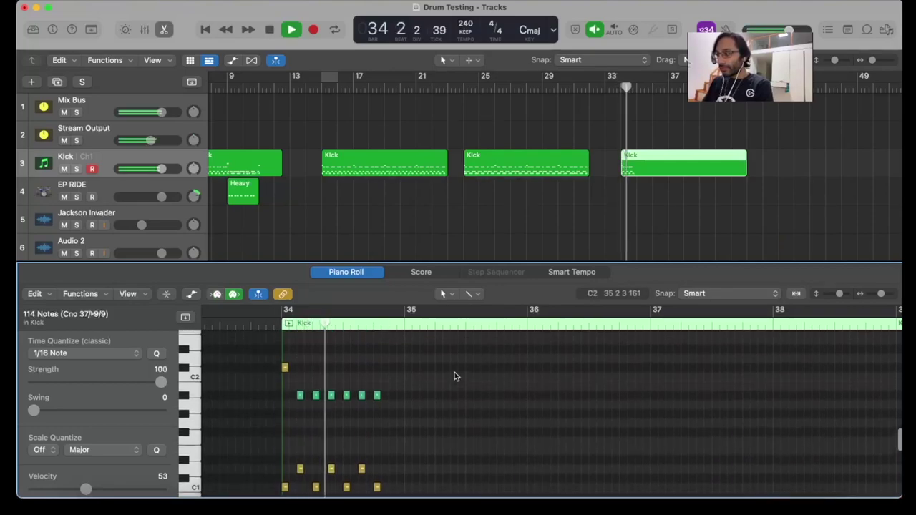
key("space")
Move the second C1 note to 34 1 3, and move the three D1 and six A#1 notes out to start at 35 2 1
scroll(455, 376, "down", 2)
left_click_drag(316, 447, 438, 430)
left_click(405, 429)
scroll(409, 379, "up", 3)
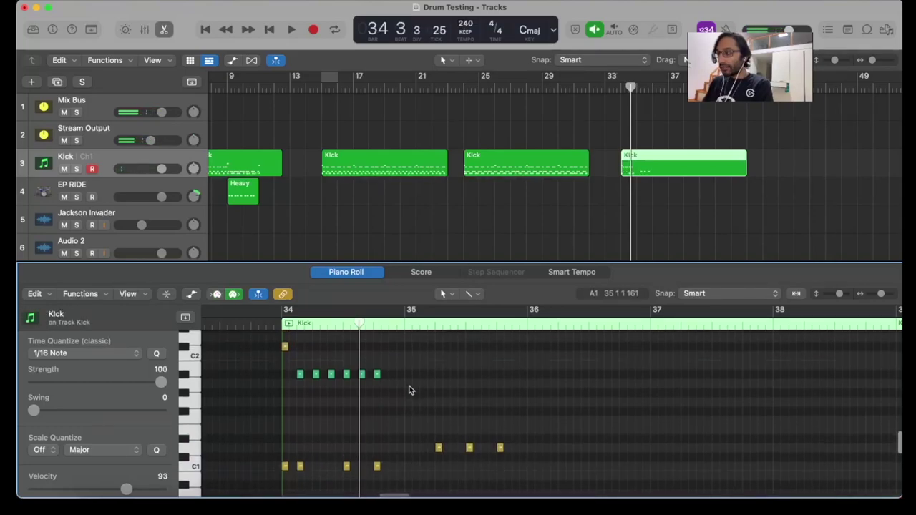
left_click_drag(411, 389, 443, 380)
scroll(385, 419, "down", 5)
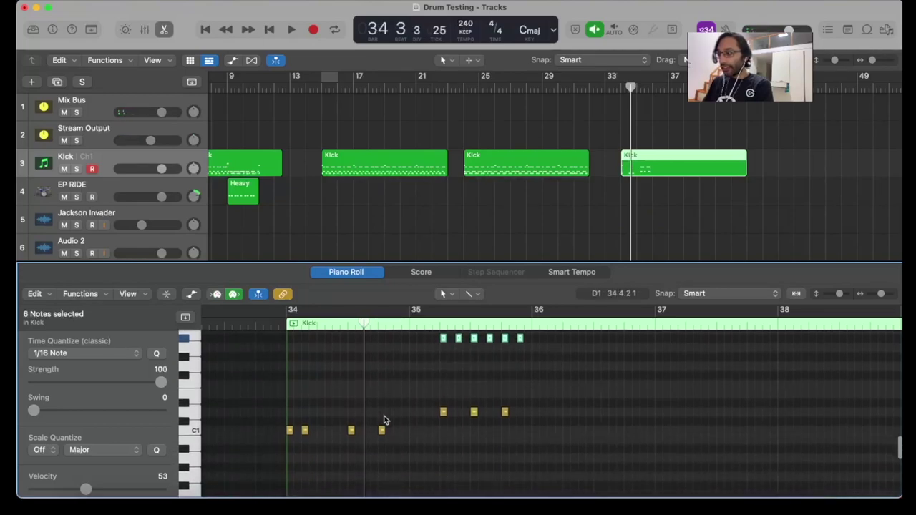
Play the C1 notes in bar 34 from just before the Kick region
left_click(266, 326)
key("space")
key("space")
scroll(384, 432, "up", 4)
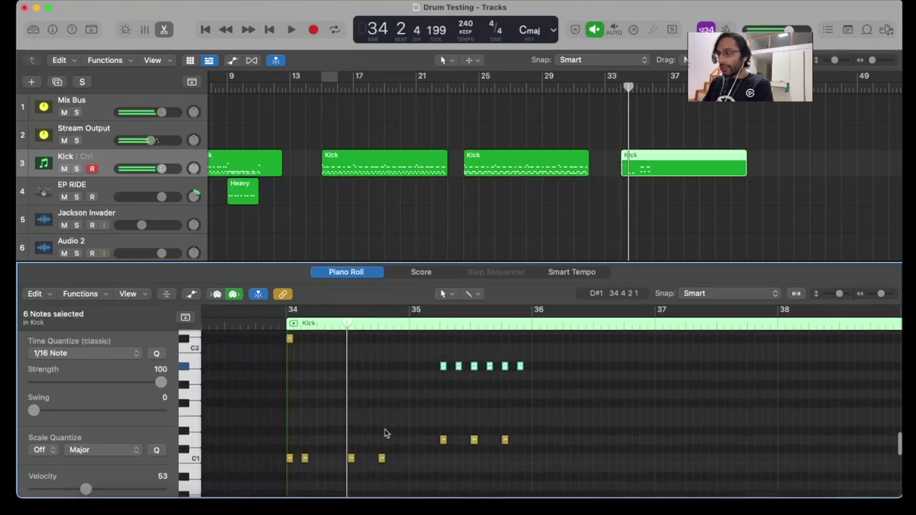
scroll(317, 463, "up", 5)
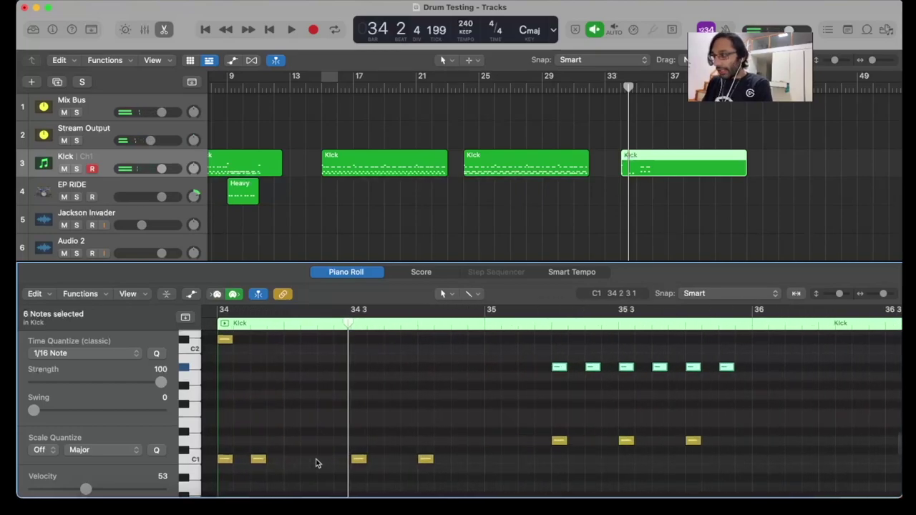
Move the last two C1 notes in bar 34 to 34 2 1 and 34 2 3, forming four consecutive eighth notes
left_click(300, 468)
left_click(300, 468)
scroll(310, 431, "down", 3)
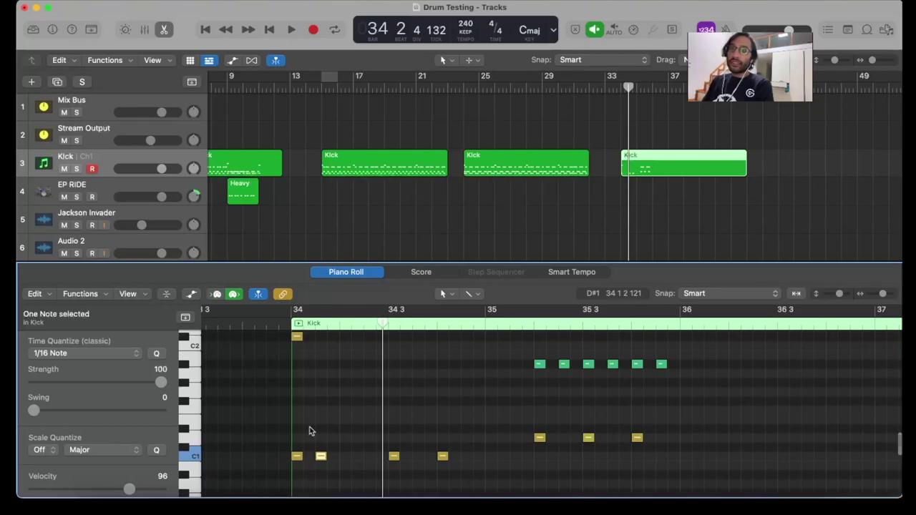
scroll(313, 440, "down", 2)
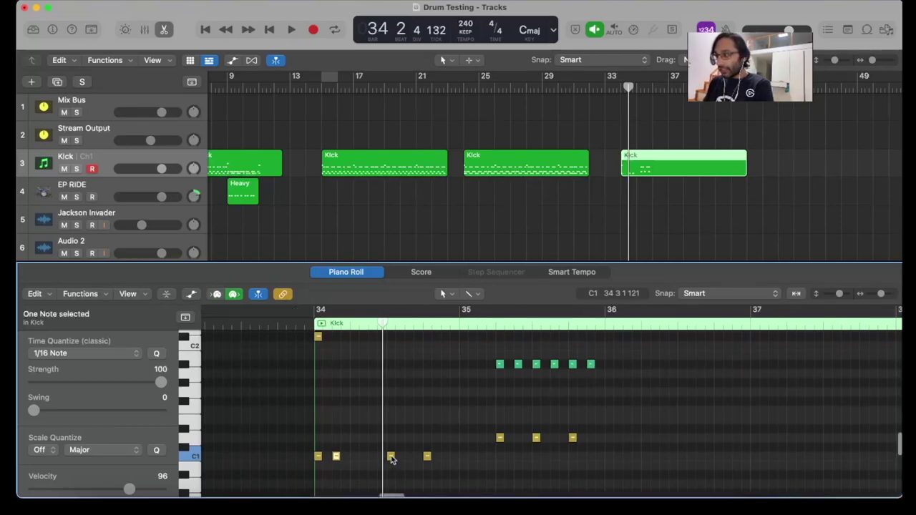
mouse_move(392, 459)
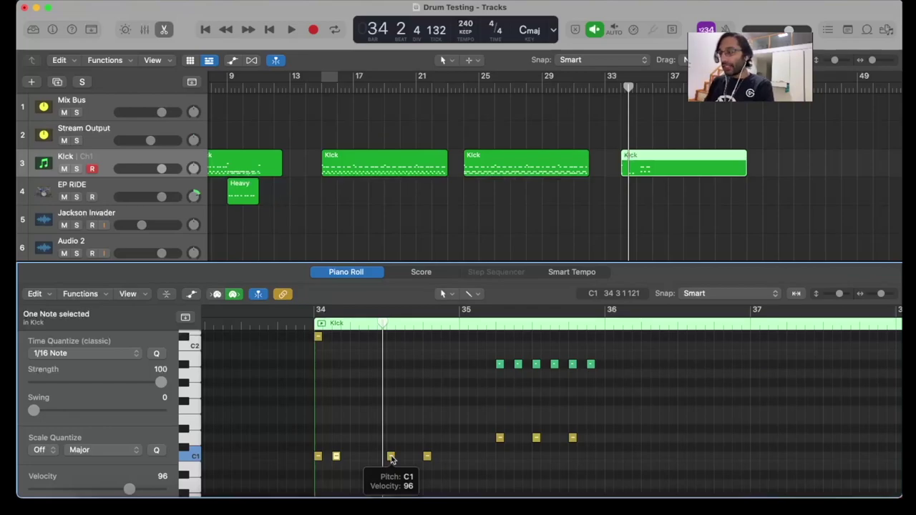
left_click_drag(392, 458, 355, 458)
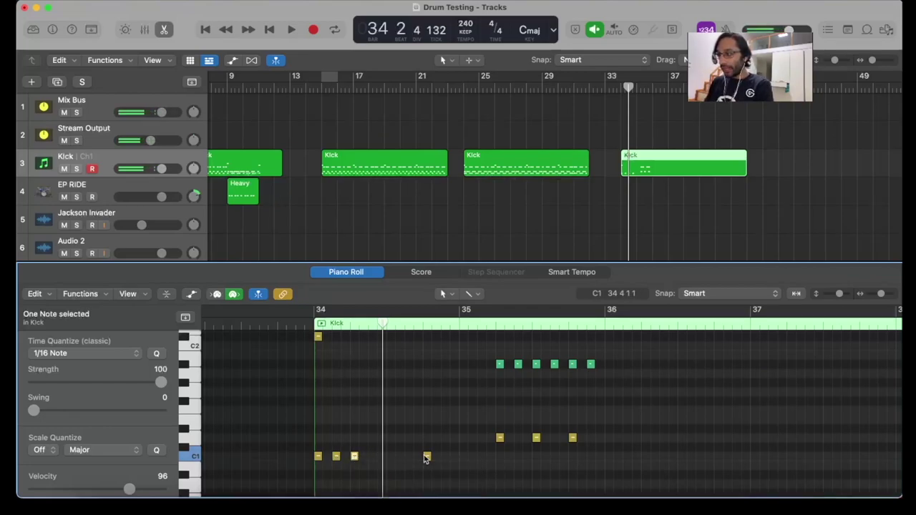
left_click_drag(427, 457, 373, 459)
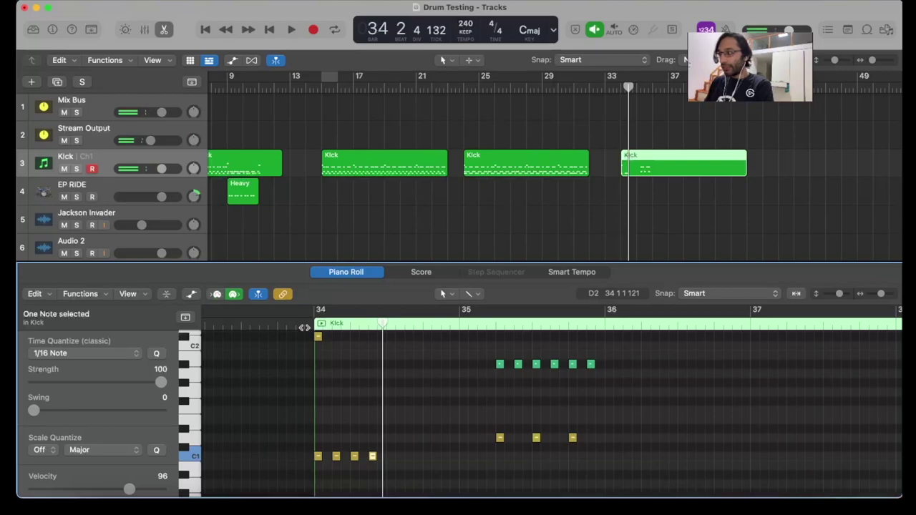
Move the first D1 note to 34 3 1, playing the Kick region from just before bar 34 to check the pattern
left_click(304, 328)
key("space")
key("space")
scroll(471, 444, "right", 2)
left_click(470, 445)
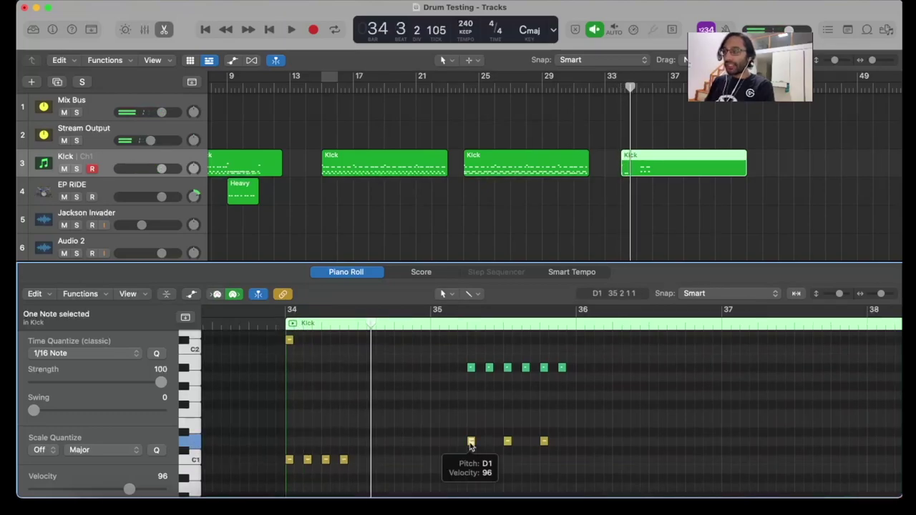
left_click_drag(470, 442, 362, 441)
left_click(275, 325)
Copy the four C1 notes to 34 3 1 and play the Kick region from just before bar 34
key("space")
key("space")
key("super+Left")
left_click_drag(439, 471, 373, 461)
left_click(310, 326)
key("space")
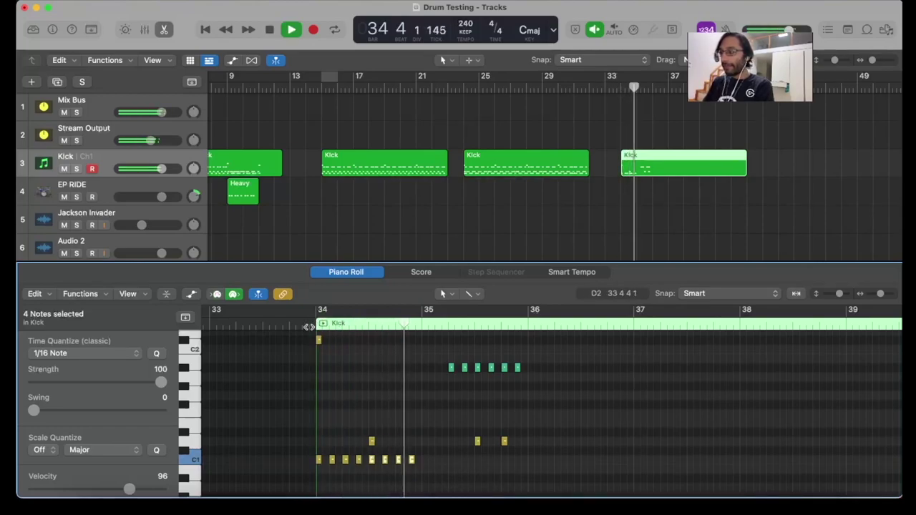
key("space")
Move the spare D1 and A#1 notes beyond bar 36, copy bar 34's C1 and D1 pattern to bar 35, and play it
left_click_drag(463, 473, 426, 462)
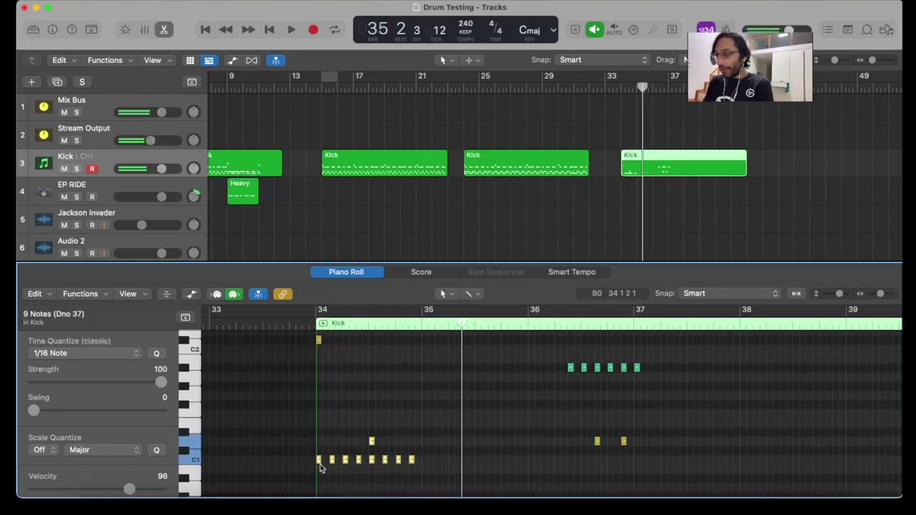
left_click(308, 326)
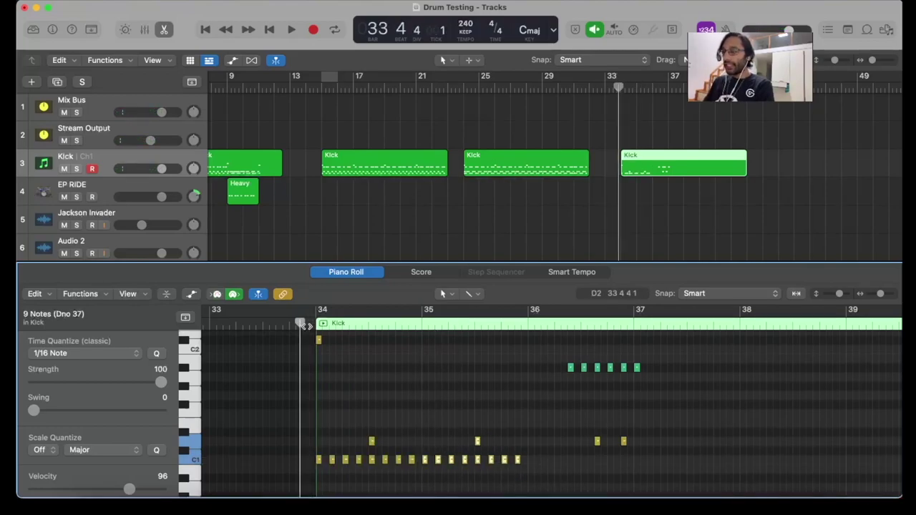
key("space")
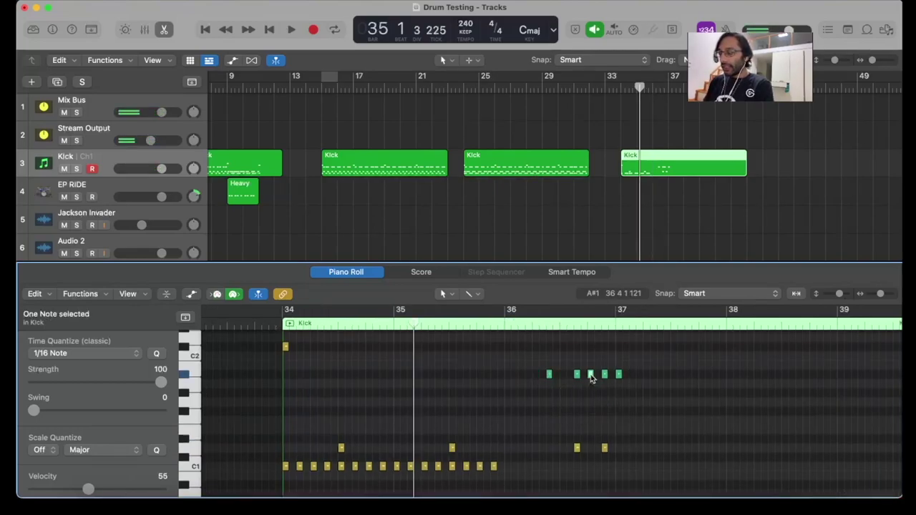
Move a spare A#1 note to 34 3 1 above the D1 note and copy it to 35 1 1, 35 3 1 and 36 1 1
left_click_drag(591, 375, 341, 377)
key("space")
key("space")
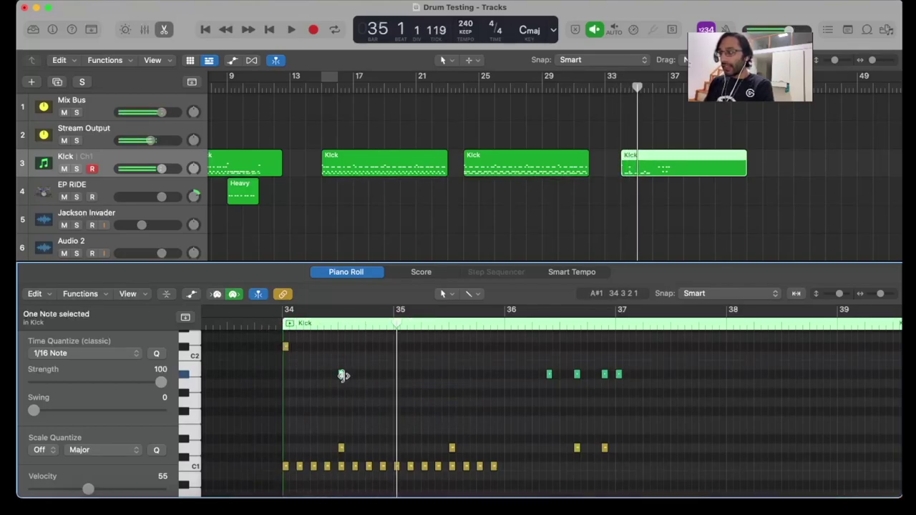
left_click_drag(341, 378, 397, 380)
left_click_drag(342, 379, 452, 378)
Delete the spare D1 and A#1 notes after 36 1 1 and place the playhead just before bar 34
left_click_drag(532, 363, 662, 462)
key("Delete")
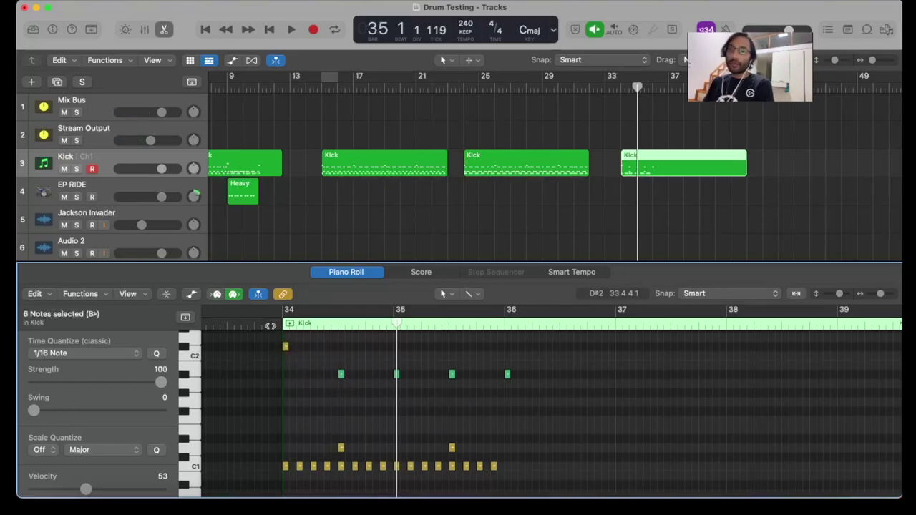
left_click(270, 326)
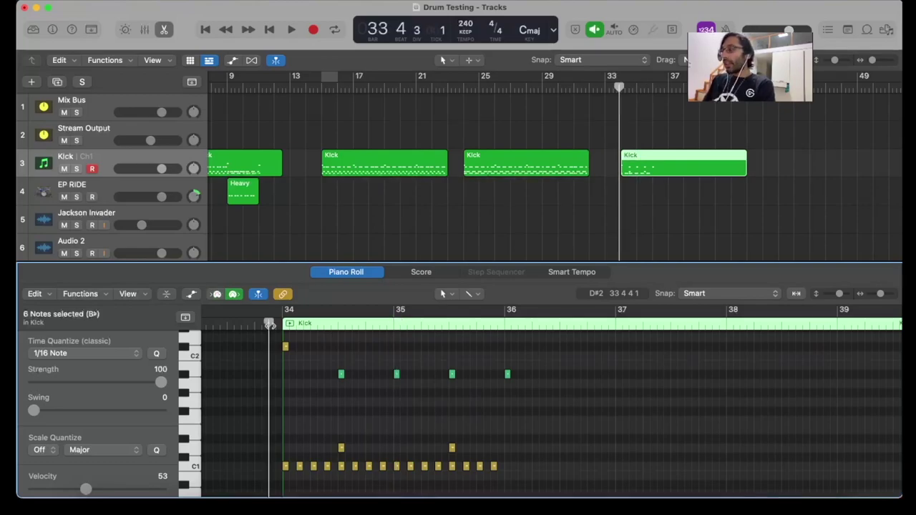
Play the Kick region from just before bar 34, then copy the C1 and D1 notes of bars 34 and 35 to 36 1 1
key("space")
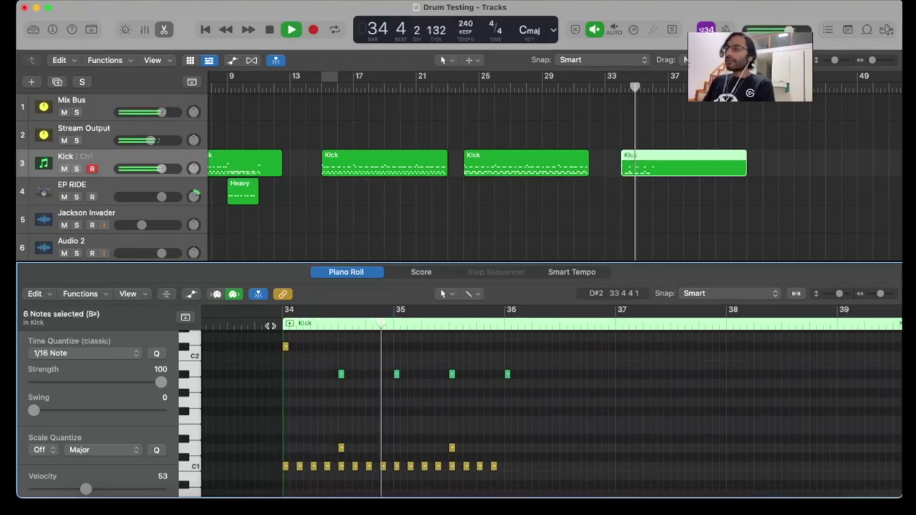
key("space")
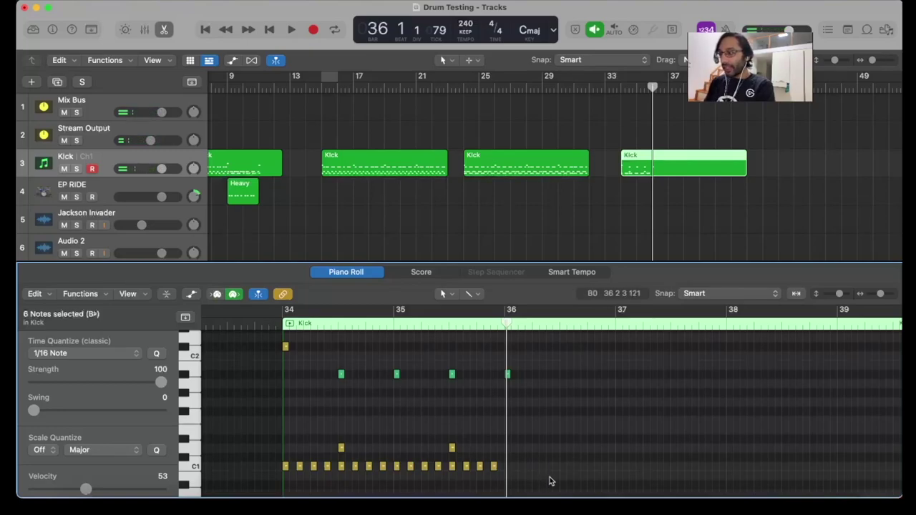
left_click_drag(550, 480, 508, 472)
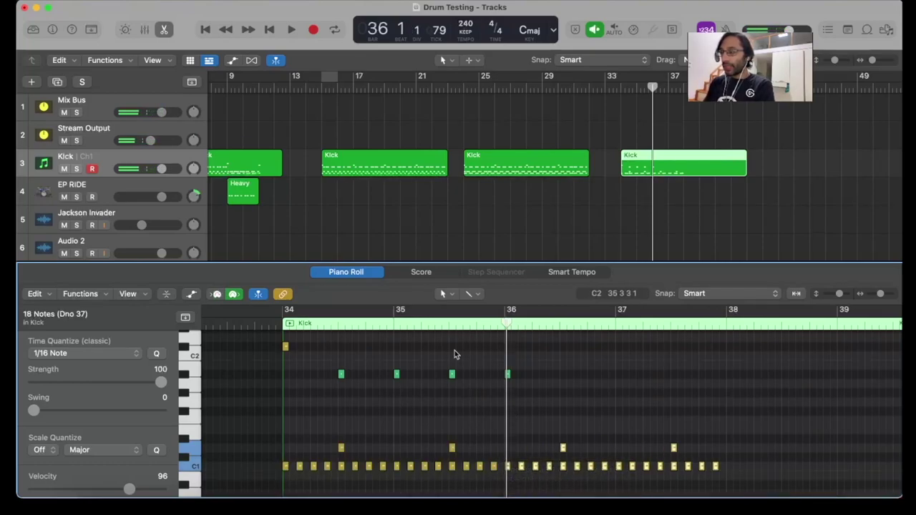
Copy A#1 notes to 36 3 1, 37 1 1 and 37 3 1, and play the four bars from just before bar 34
left_click_drag(562, 387, 449, 376)
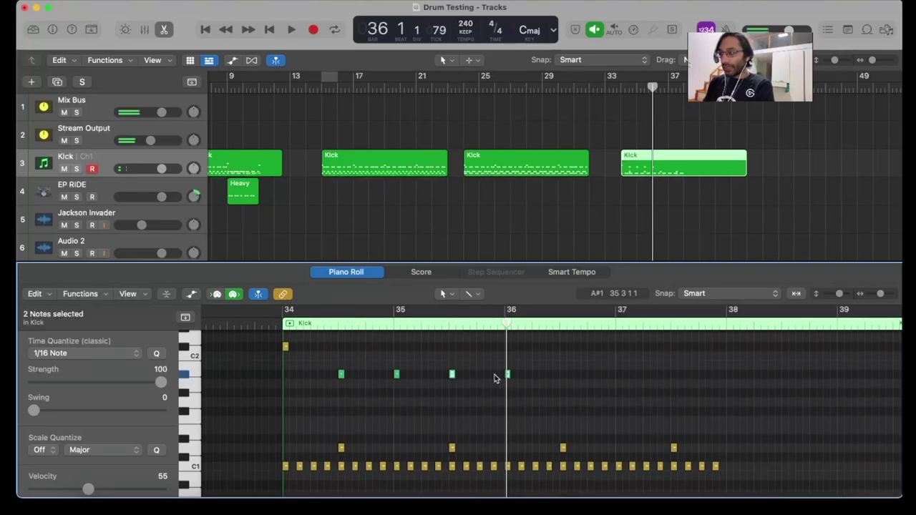
left_click_drag(510, 377, 562, 375)
left_click(620, 375, "super")
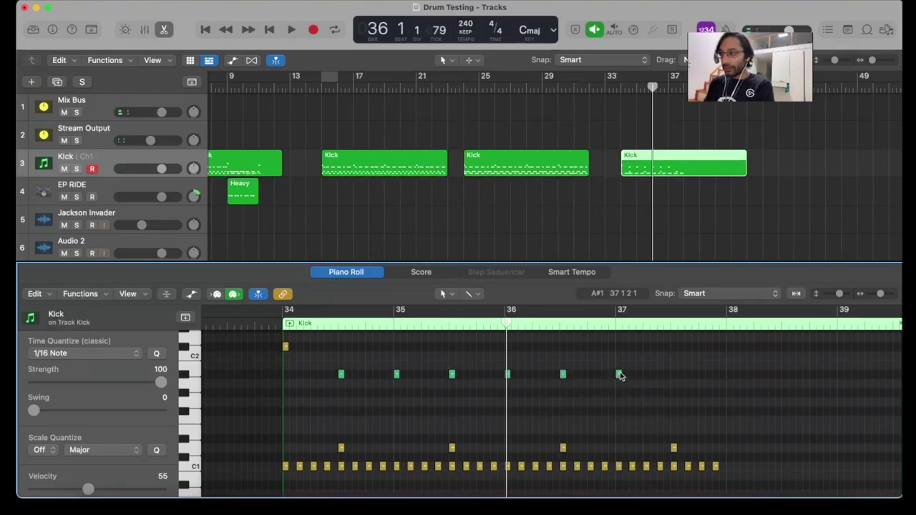
left_click_drag(620, 376, 675, 376)
left_click(278, 320)
key("space")
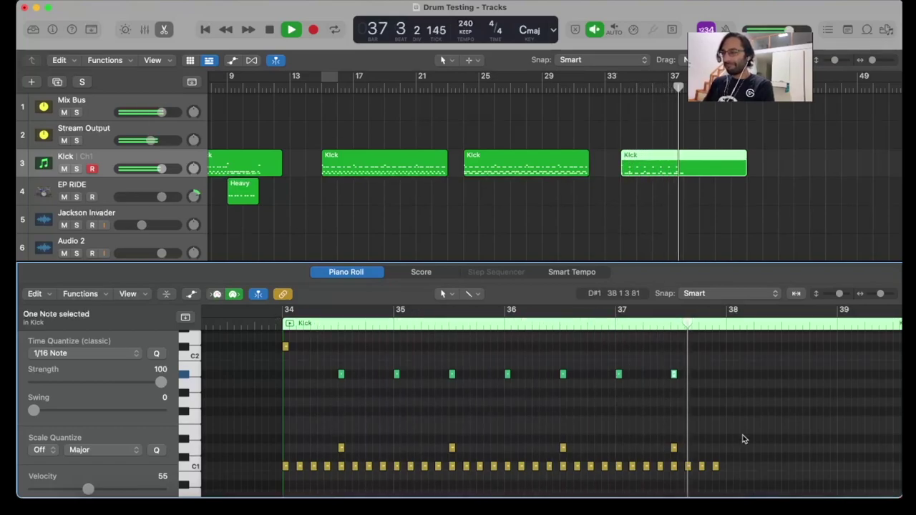
key("space")
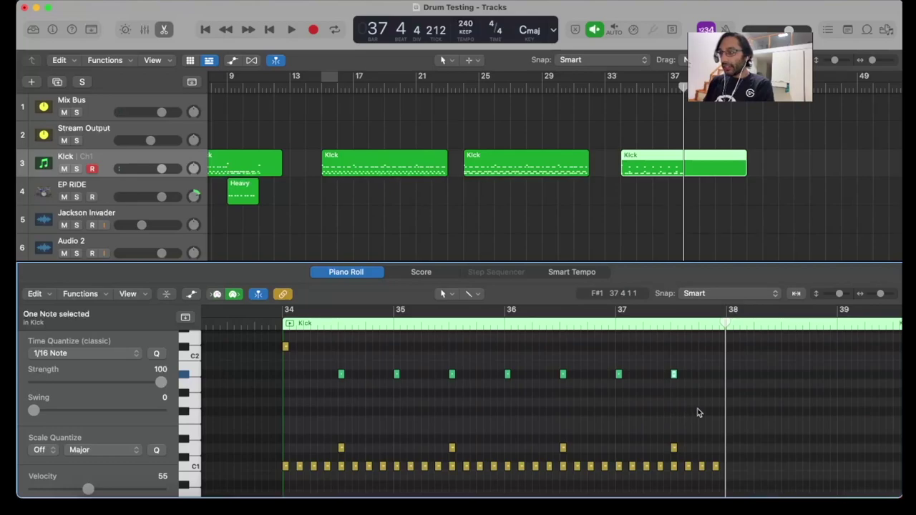
Add copied A#1 notes at velocity 52 on the empty beats from 34 2 1 to 37 4 1 and play the four bars
left_click(703, 412)
left_click_drag(612, 410, 314, 378)
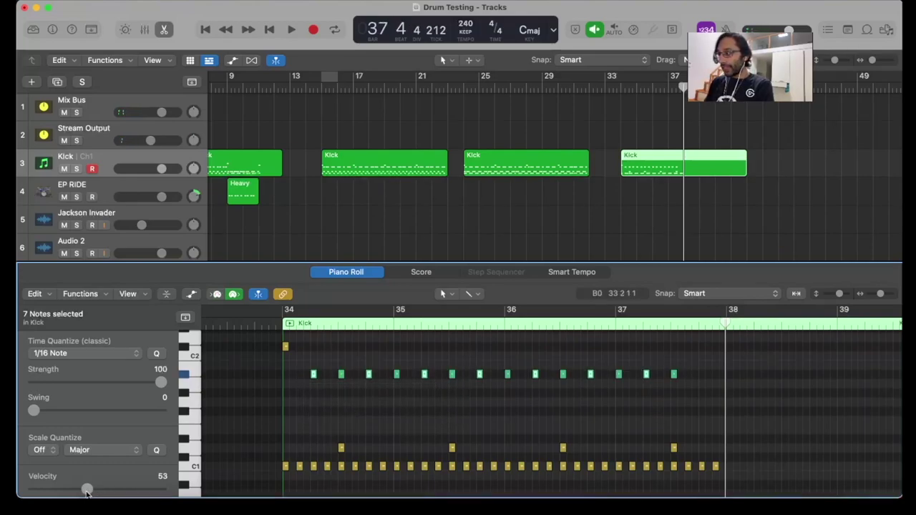
left_click(682, 398)
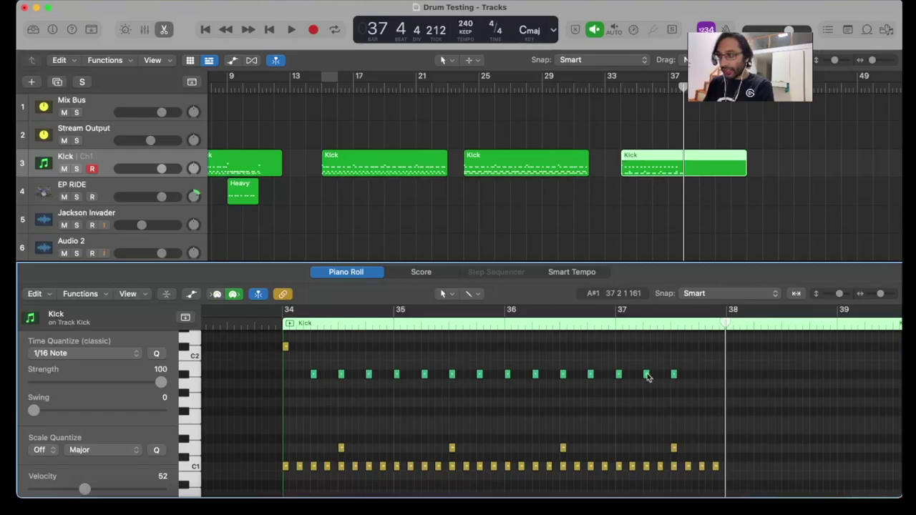
left_click_drag(647, 378, 704, 380)
left_click(266, 323)
key("space")
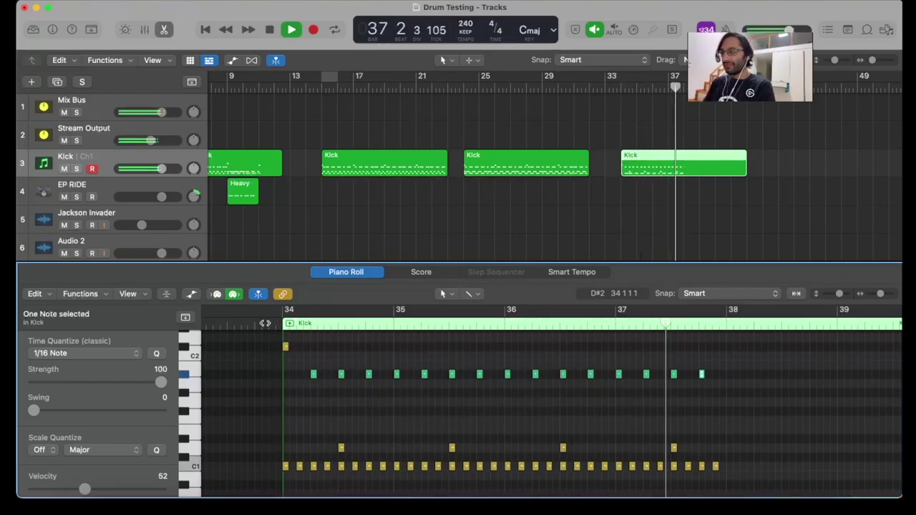
key("space")
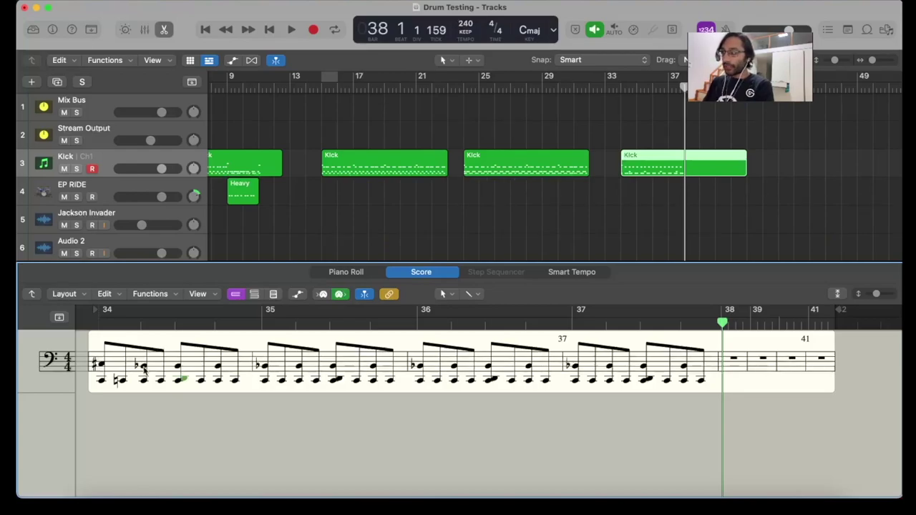
Examine the Kick region's notation in the Score editor, play it from just before bar 34, and return to the Piano Roll
left_click_drag(143, 369, 174, 370)
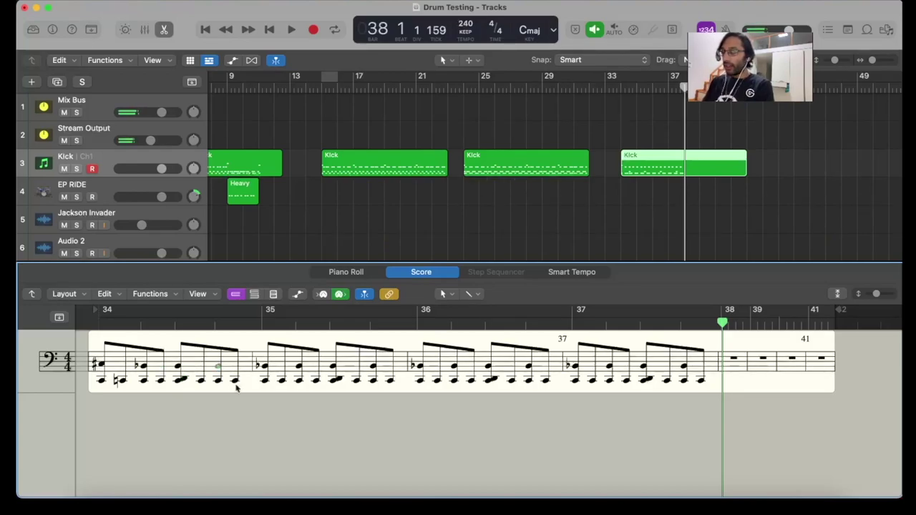
left_click(185, 382)
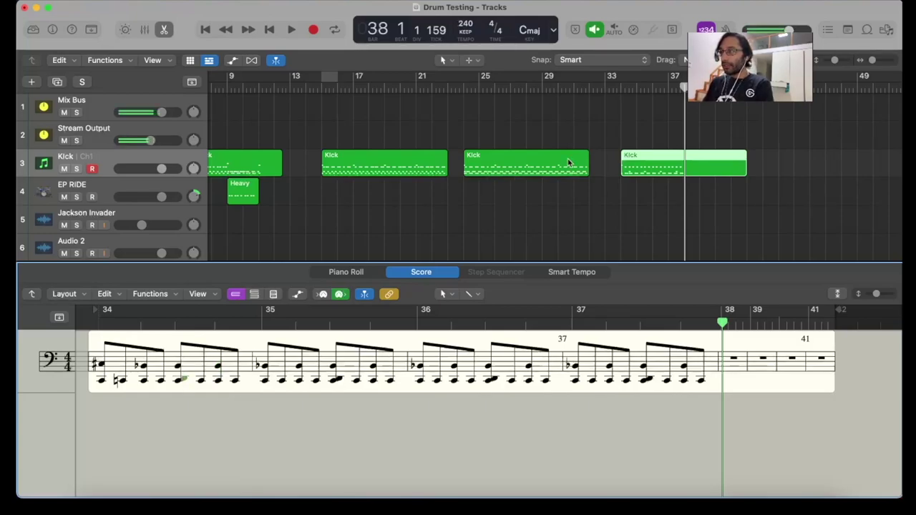
left_click(624, 92)
key("space")
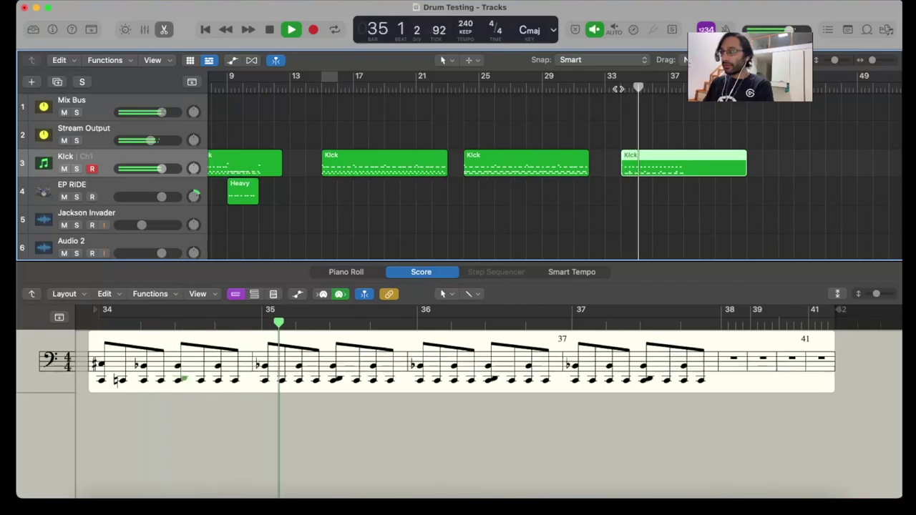
key("p")
key("space")
Copy the 32 C1 notes of bars 34 to 37 so the copies start at 38 1 1
scroll(576, 422, "down", 2)
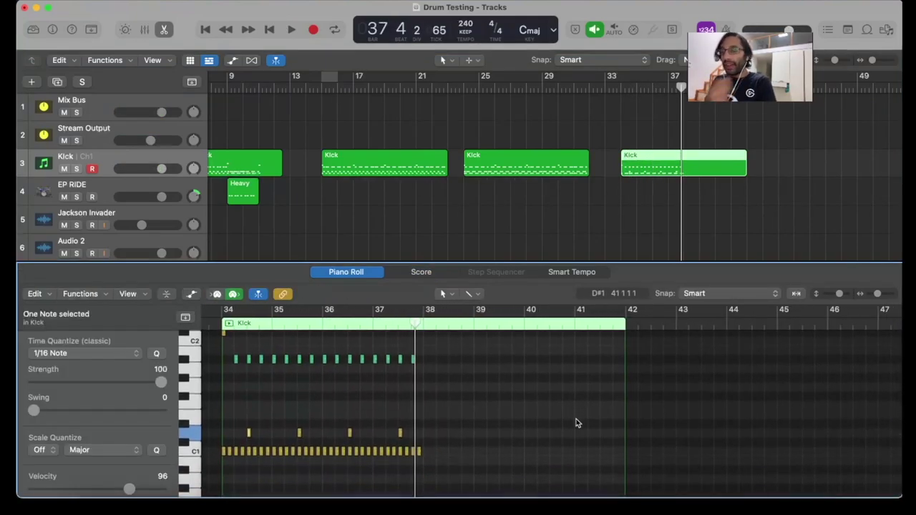
scroll(577, 423, "left", 3)
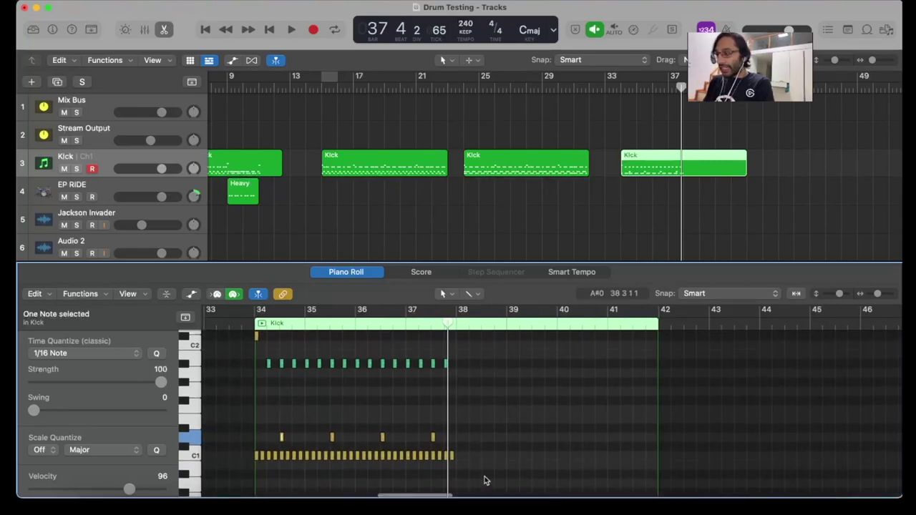
left_click(484, 480)
left_click_drag(469, 481, 252, 457)
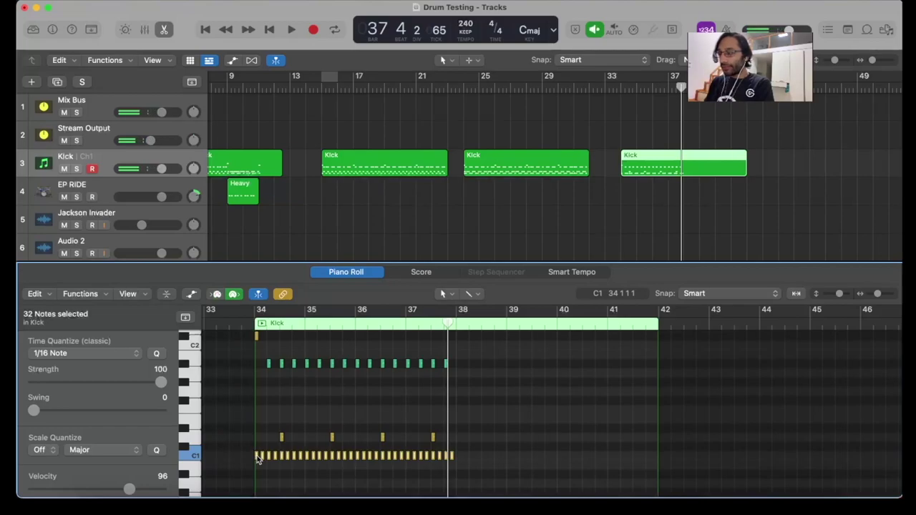
left_click_drag(258, 458, 462, 458)
Copy the 32 C1 notes in bars 38 to 41 one sixteenth note later to double the kick density
scroll(462, 458, "up", 6)
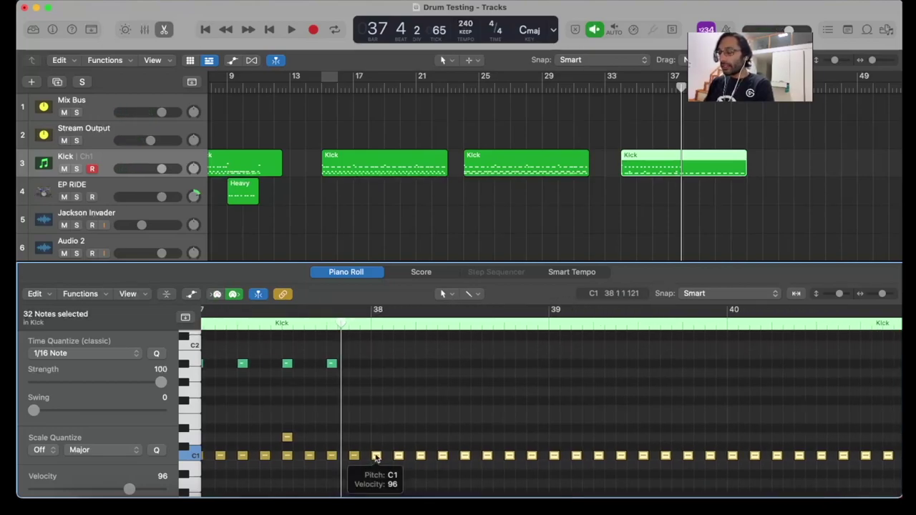
left_click_drag(376, 458, 387, 458)
key("super+Left")
key("super+Left")
Play the doubled C1 kick pattern from the start of bar 38
left_click(350, 333)
key("space")
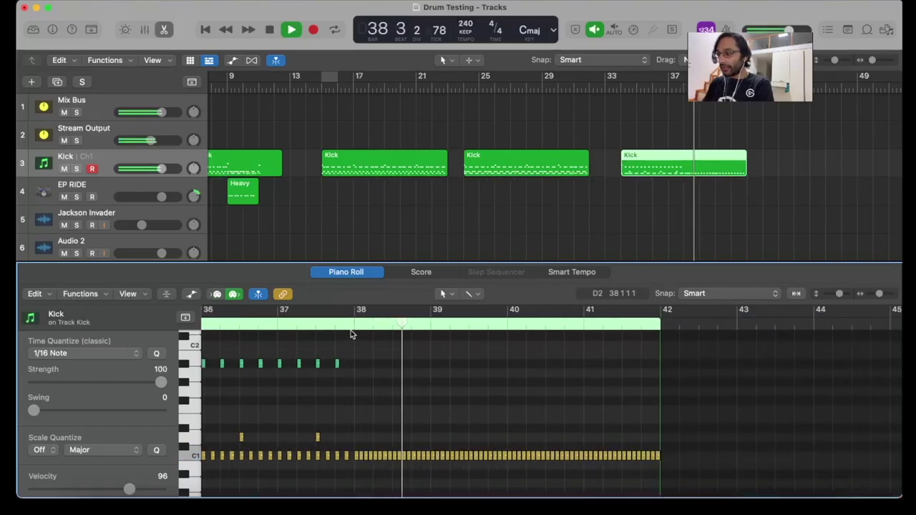
scroll(463, 418, "up", 3)
scroll(463, 418, "down", 5)
key("space")
scroll(462, 325, "up", 4)
key("space")
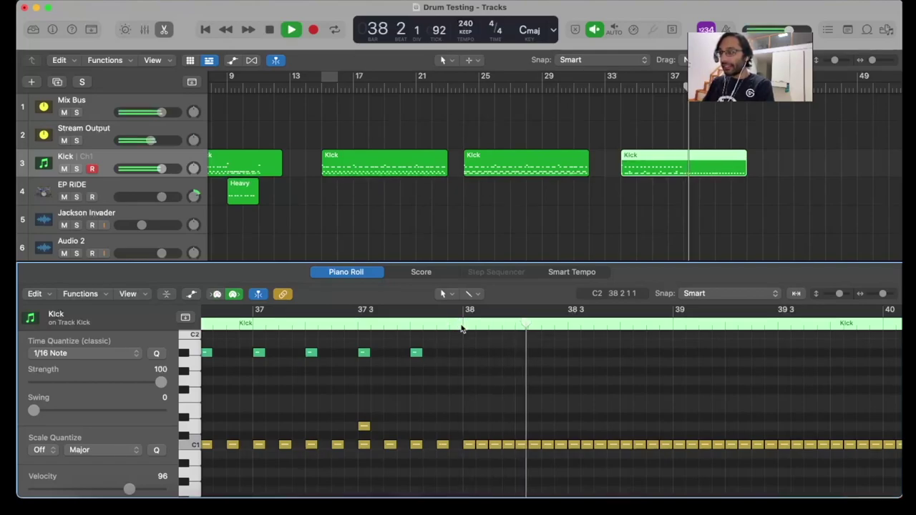
key("space")
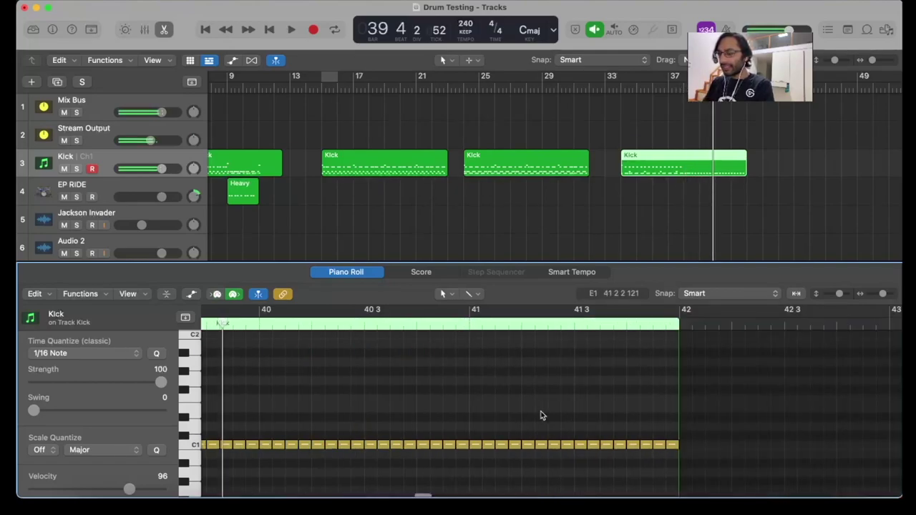
Copy the D1 note at 37 3 1 onto every beat of bars 38 to 41
scroll(542, 415, "down", 3)
scroll(542, 415, "up", 1)
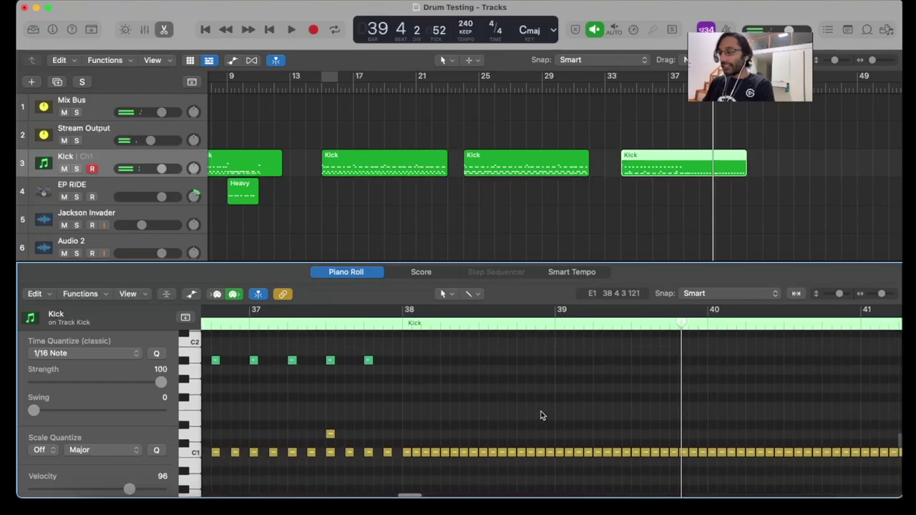
left_click(342, 427)
left_click_drag(329, 437, 519, 438)
key("super+Left")
key("super+Left")
left_click_drag(691, 436, 622, 422)
Move the C#2 note at 34 1 1 up to E2 and over to 39 1 1
scroll(650, 435, "right", 4)
scroll(623, 423, "up", 4)
scroll(623, 422, "right", 5)
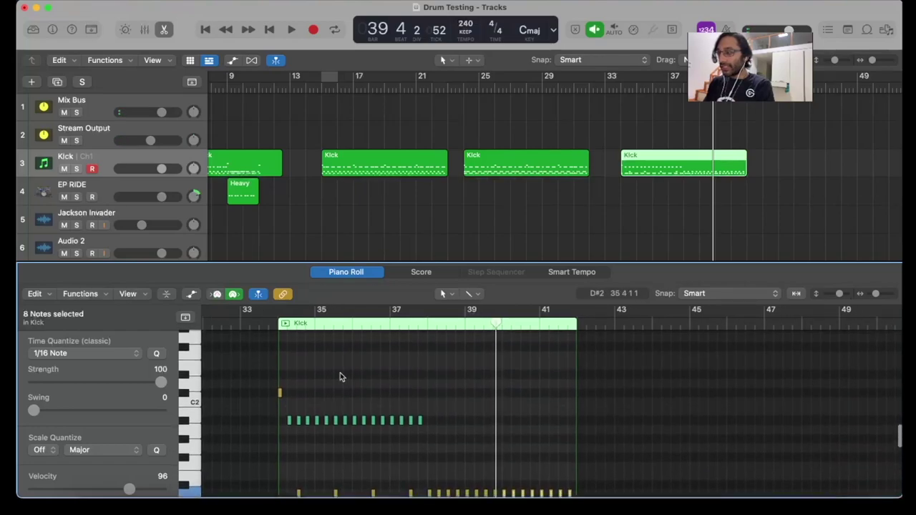
left_click(281, 395)
left_click_drag(280, 395, 378, 368)
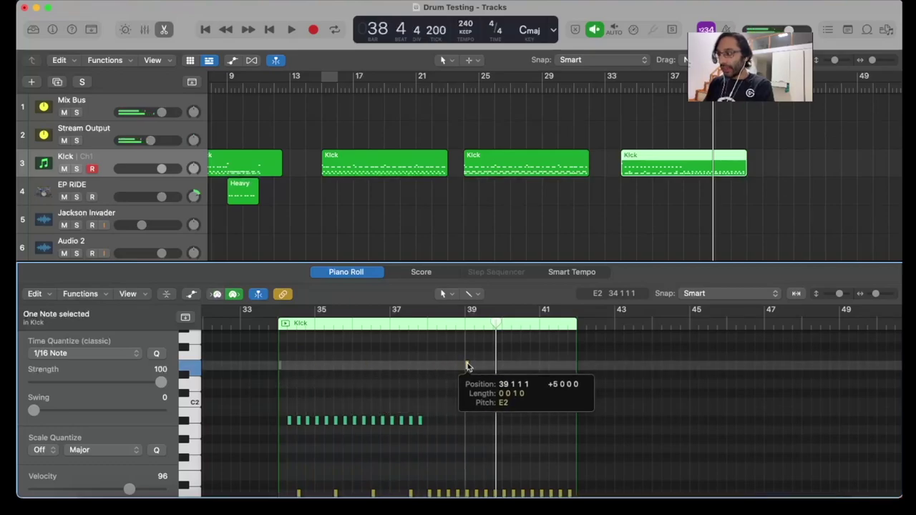
left_click_drag(467, 364, 422, 370)
key("super+Right")
key("super+Right")
key("super+Right")
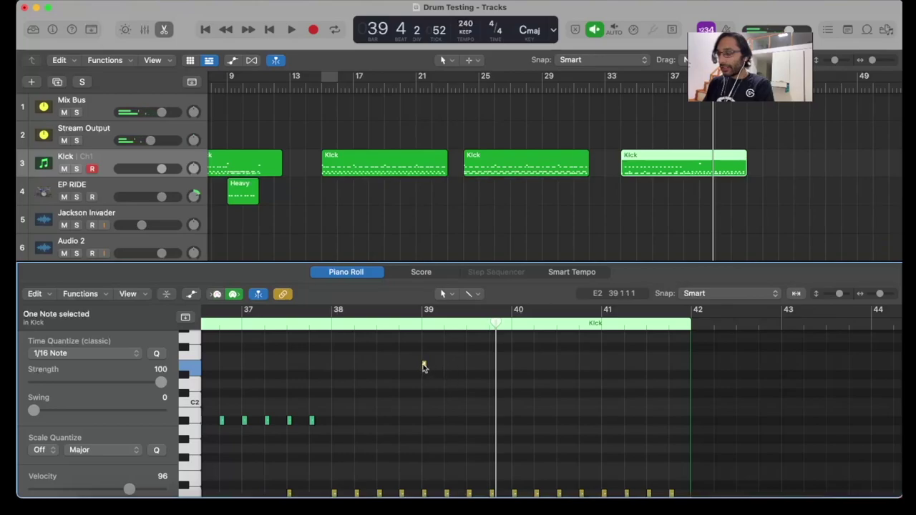
Copy the E2 note at 39 1 1 onto every remaining beat of bars 39 and 40
left_click(423, 367)
scroll(424, 368, "down", 2)
scroll(424, 368, "up", 3)
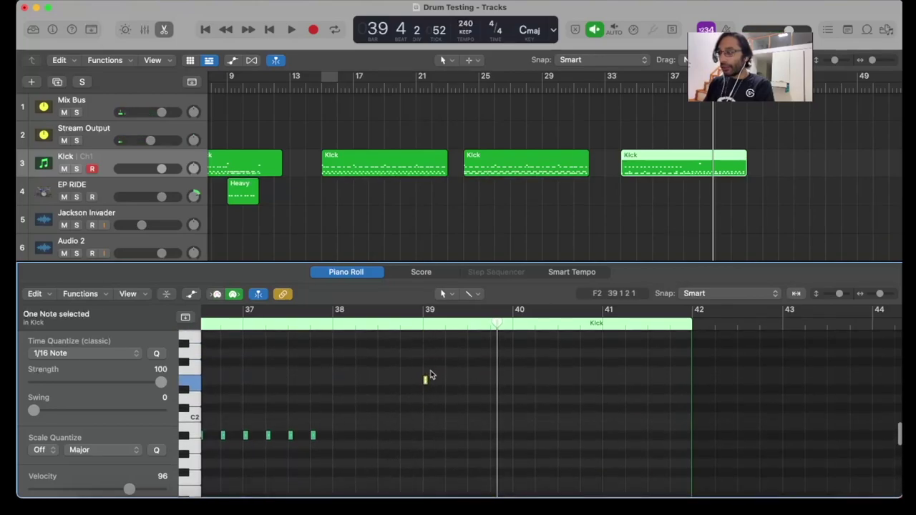
left_click(424, 382)
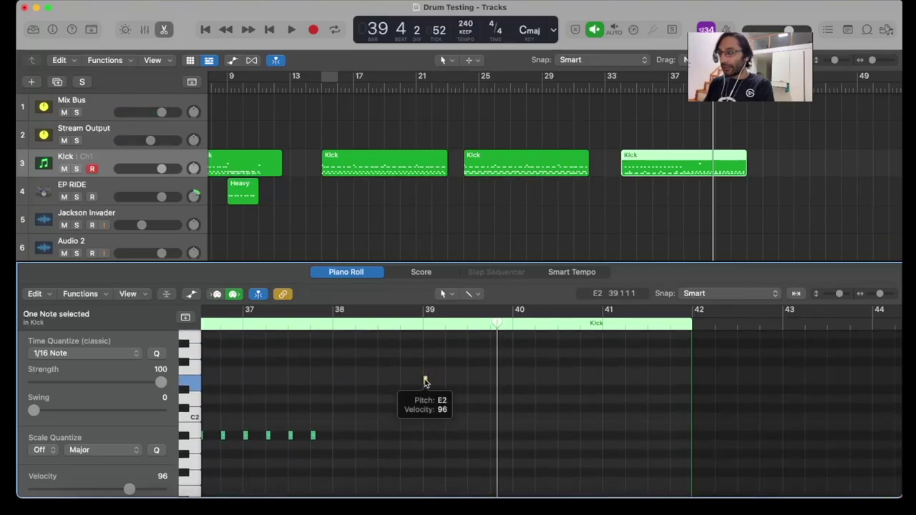
left_click_drag(425, 382, 480, 383)
left_click(426, 382, "shift")
left_click_drag(533, 391, 514, 385)
Move the eight E2 notes to start at 38 1 1 and copy them across bars 40 and 41
scroll(574, 434, "down", 3)
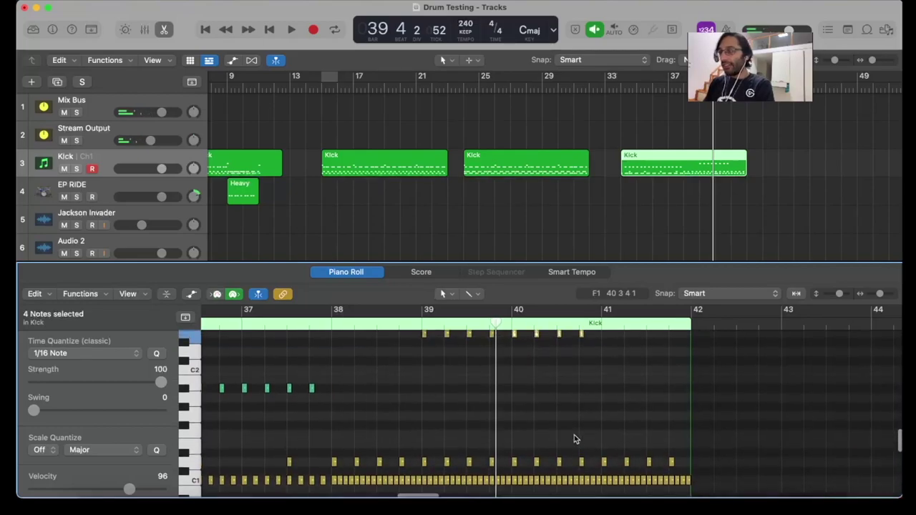
scroll(574, 434, "up", 3)
left_click(621, 422)
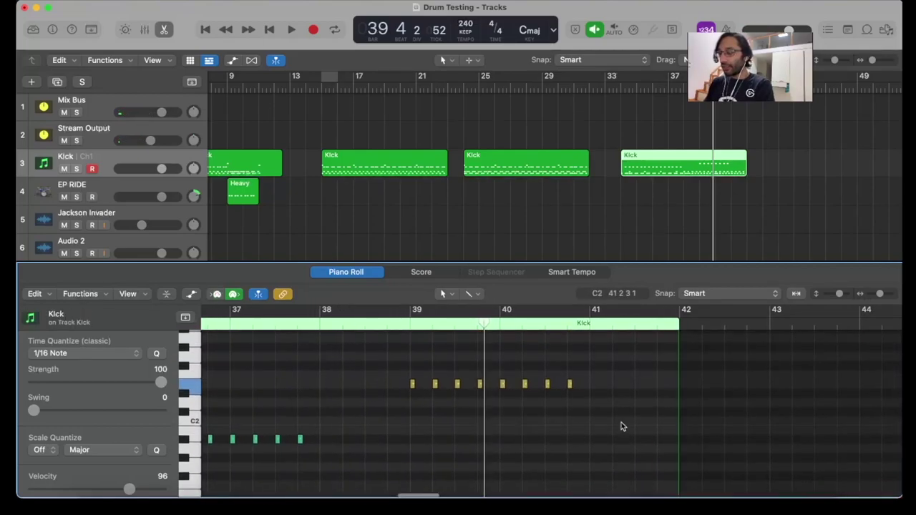
left_click_drag(621, 423, 502, 385)
key("super+Left")
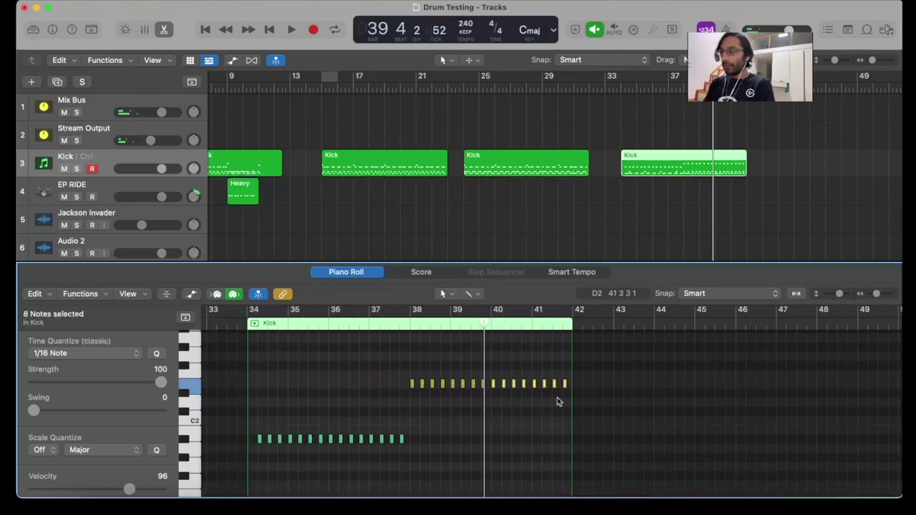
Copy the E2 note at 38 1 1 to C#2 at 34 1 1 and play the Kick region from just before bar 34
scroll(559, 402, "down", 3)
left_click(253, 469)
scroll(254, 475, "up", 2)
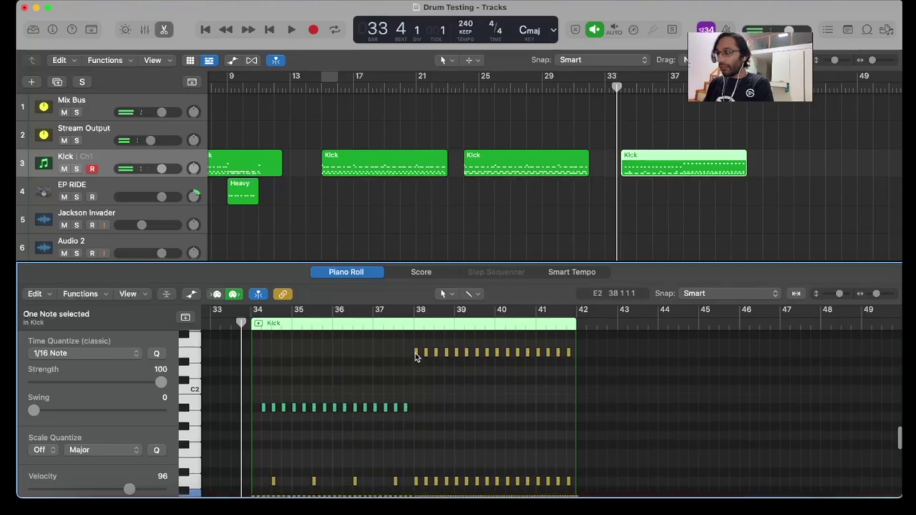
mouse_move(415, 353)
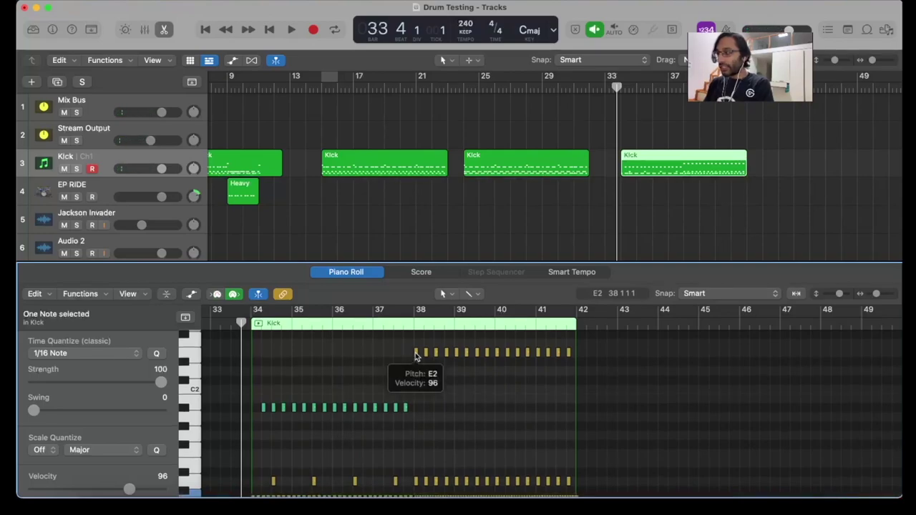
left_click_drag(415, 354, 253, 380)
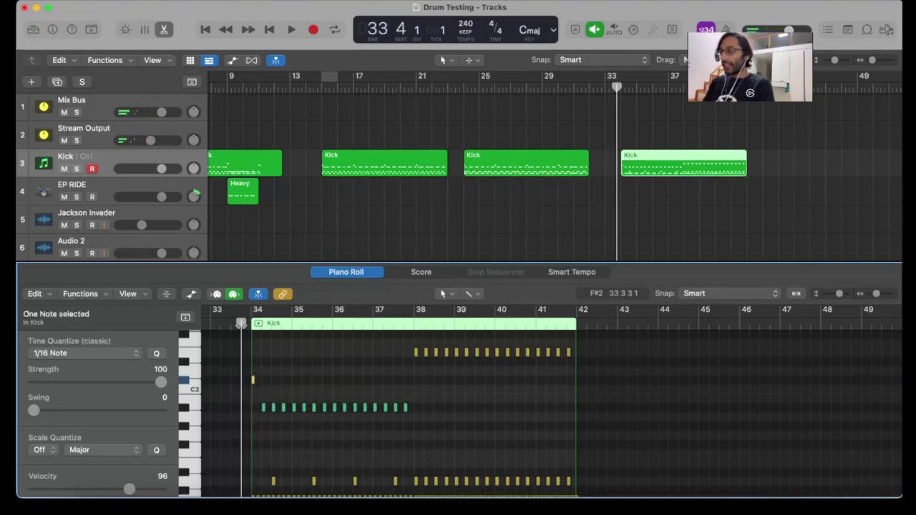
key("space")
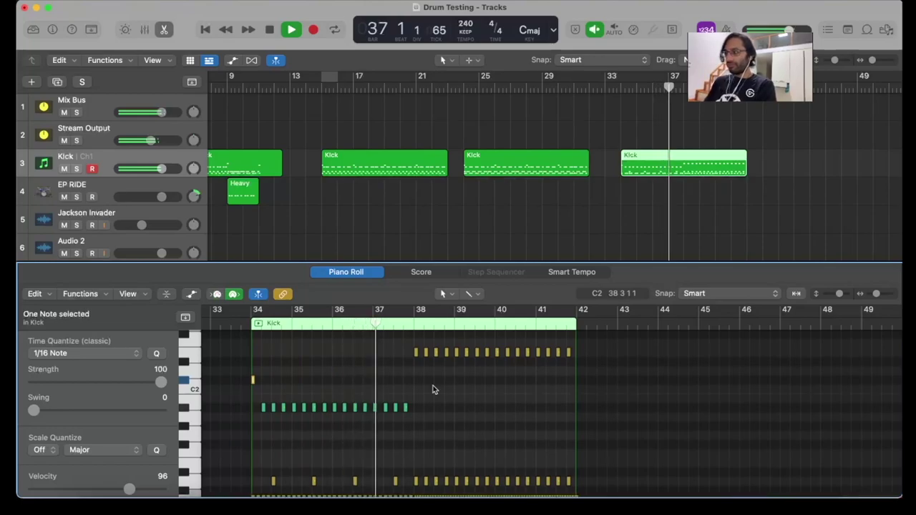
scroll(433, 390, "right", 3)
scroll(433, 390, "right", 2)
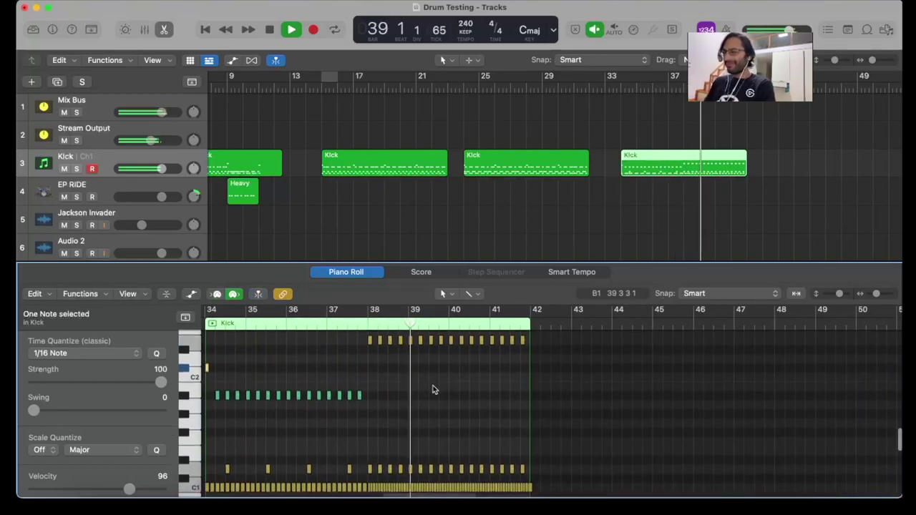
Listen to the rest of the Kick region and stop playback once its end has passed
scroll(433, 389, "up", 1)
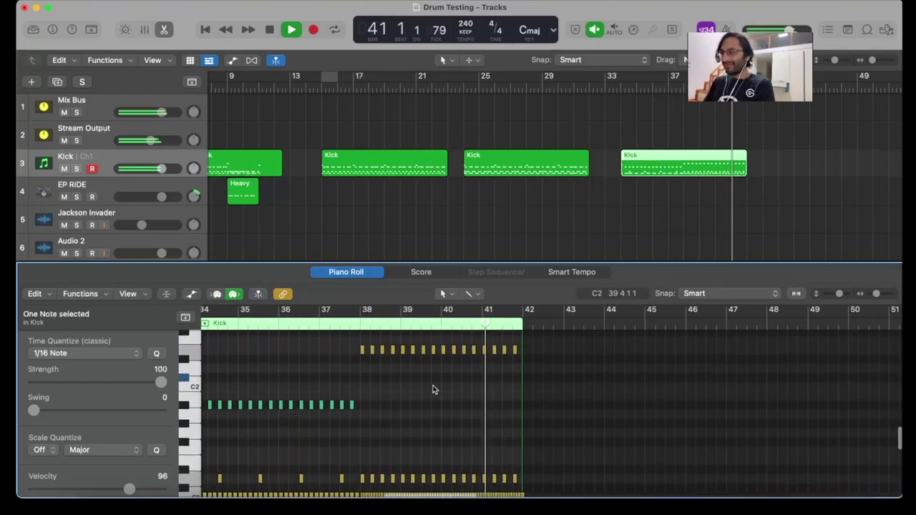
scroll(433, 390, "right", 1)
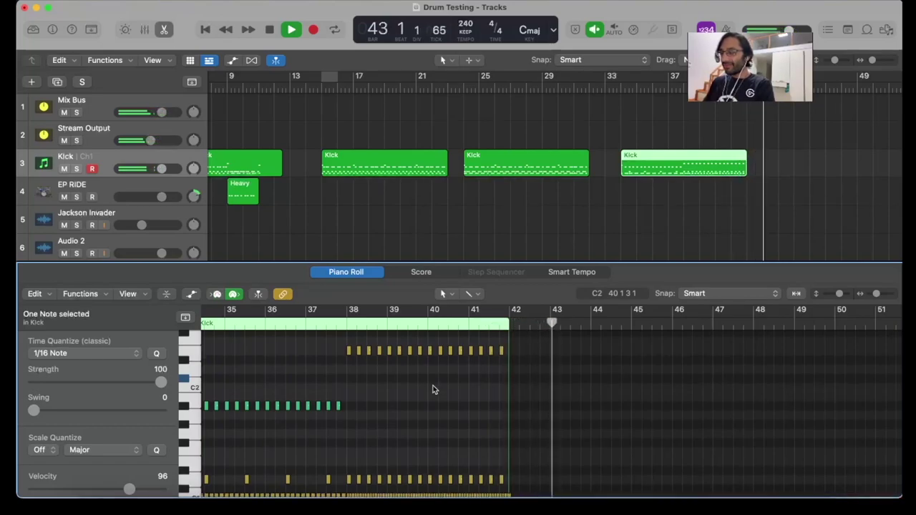
key("space")
Vary the velocities of several E2 notes in bars 39 to 41 with the Velocity Tool, setting the last one to 99
scroll(434, 389, "up", 5)
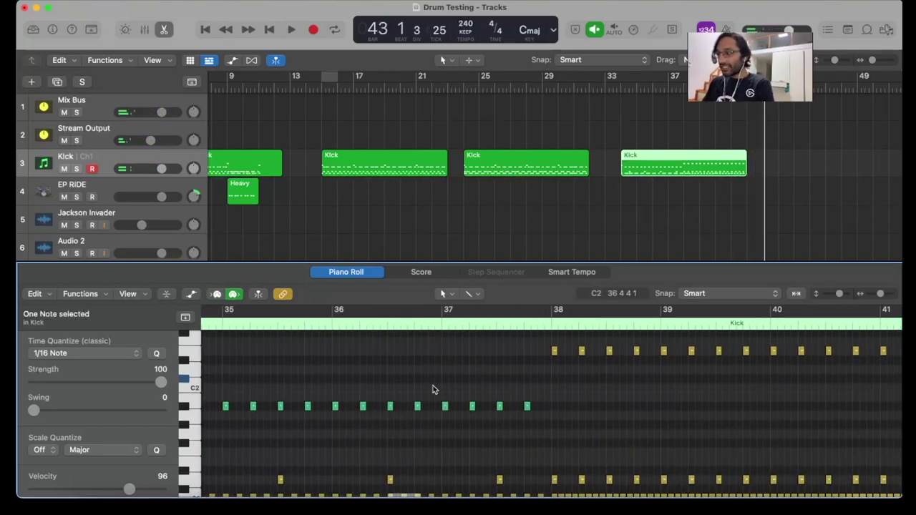
scroll(433, 389, "right", 4)
left_click(331, 327)
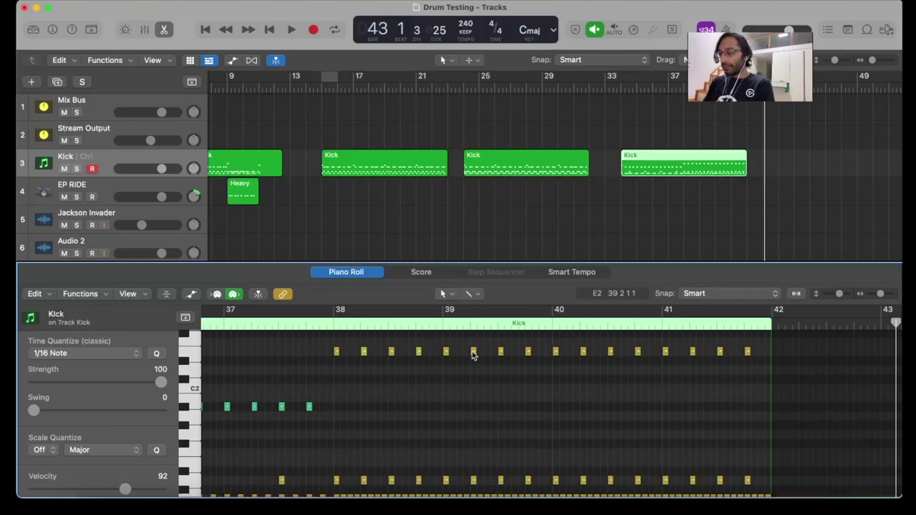
mouse_move(472, 356)
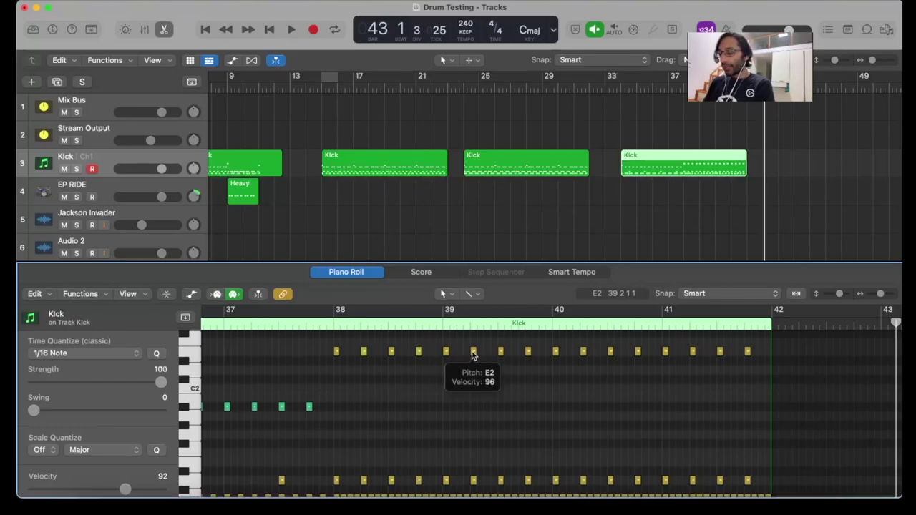
left_click(444, 295)
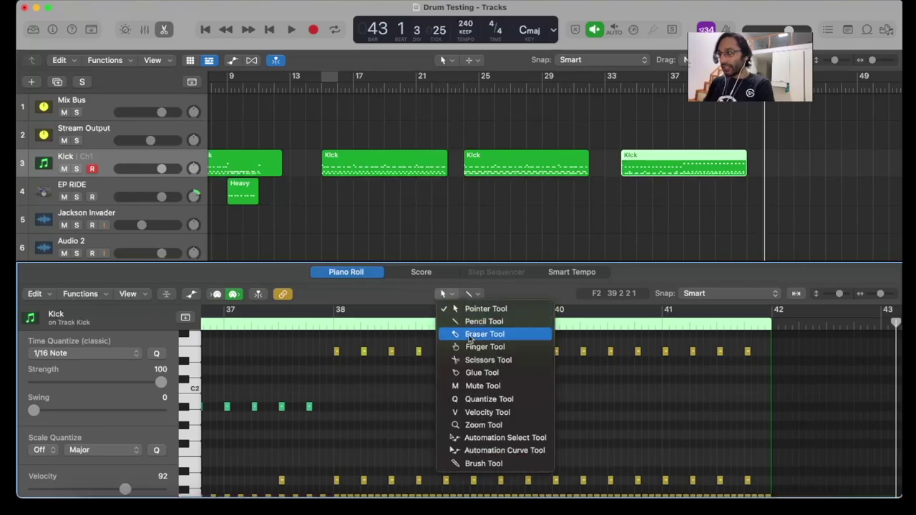
left_click(491, 414)
left_click_drag(472, 356, 526, 358)
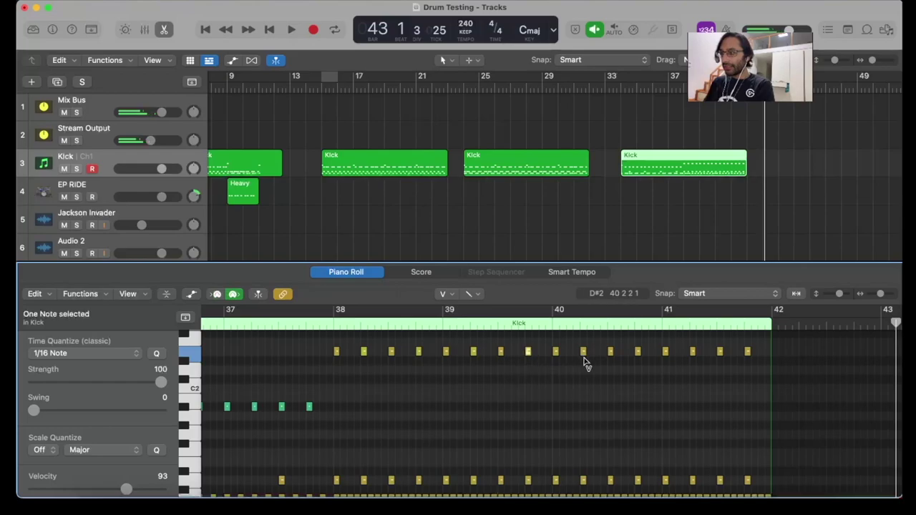
left_click_drag(583, 353, 691, 361)
left_click_drag(749, 355, 749, 353)
Return to the Pointer Tool and play the Kick region from bar 37 until past its end
left_click(444, 294)
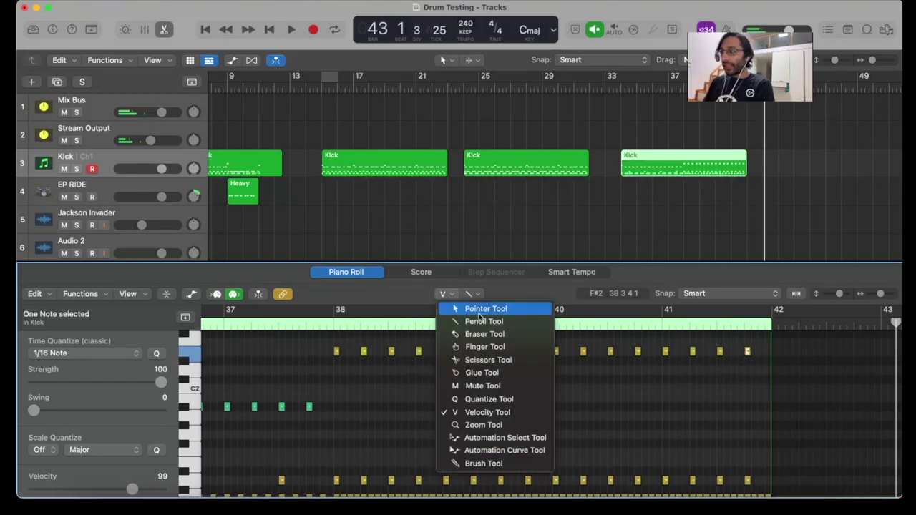
left_click(473, 310)
double_click(300, 331)
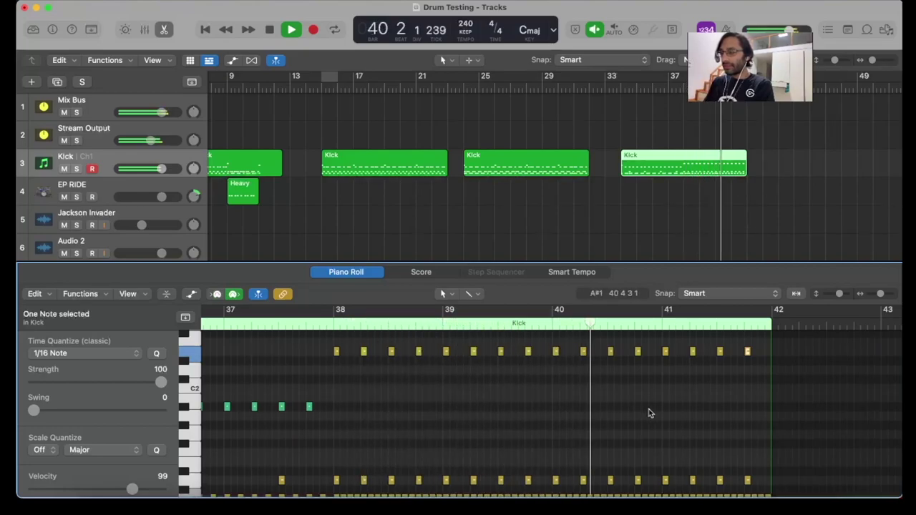
left_click(807, 413)
key("space")
Examine the complete Kick pattern from bar 34 to 42, including the change in kick spacing at bar 38
key("z")
scroll(809, 414, "right", 5)
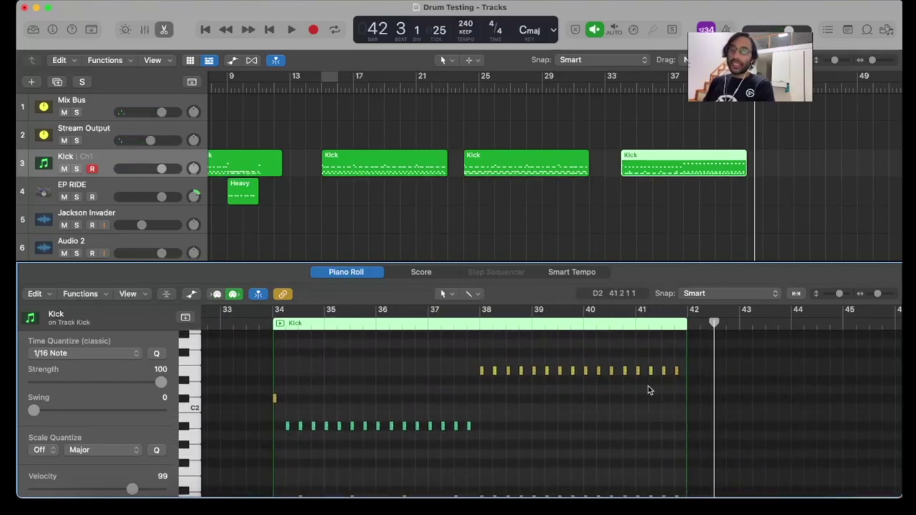
scroll(533, 401, "down", 3)
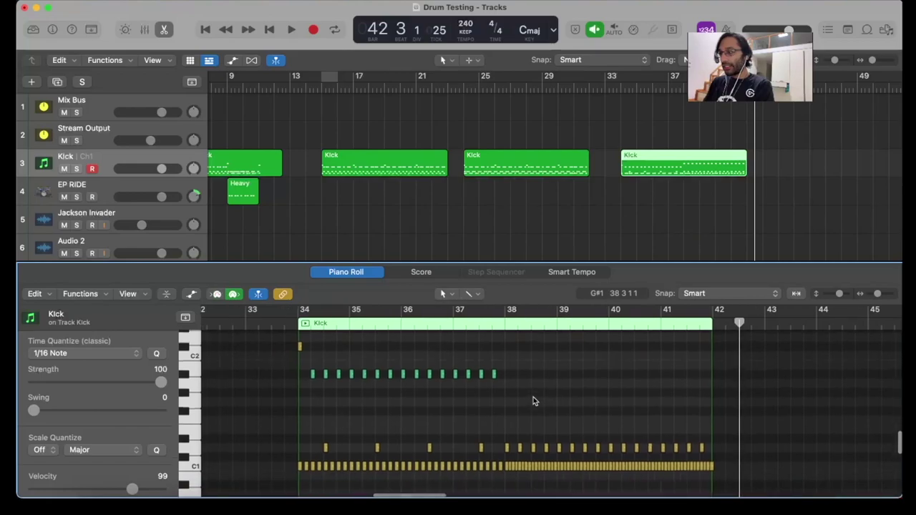
scroll(534, 401, "right", 2)
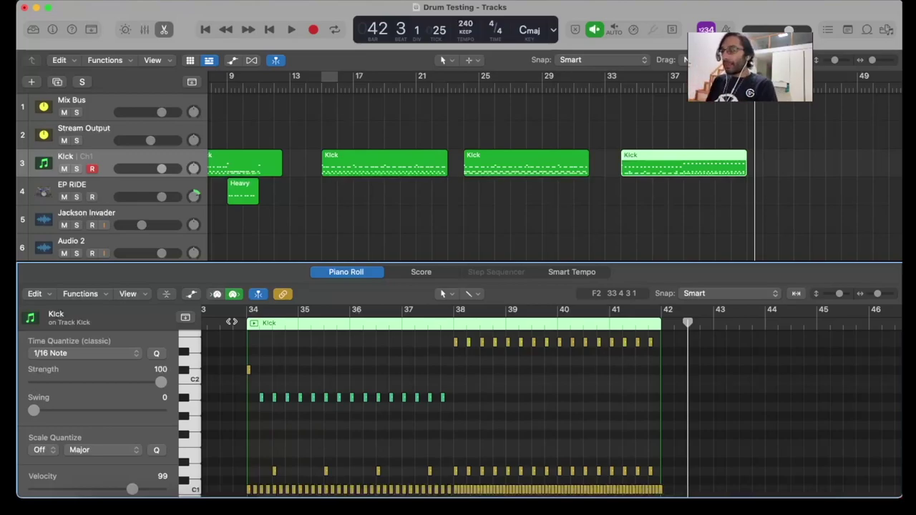
scroll(482, 381, "left", 2)
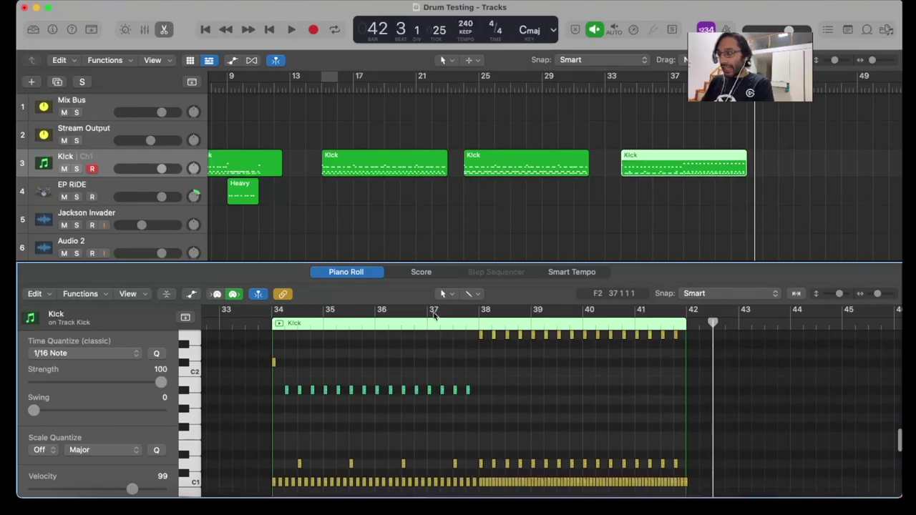
scroll(474, 454, "down", 3)
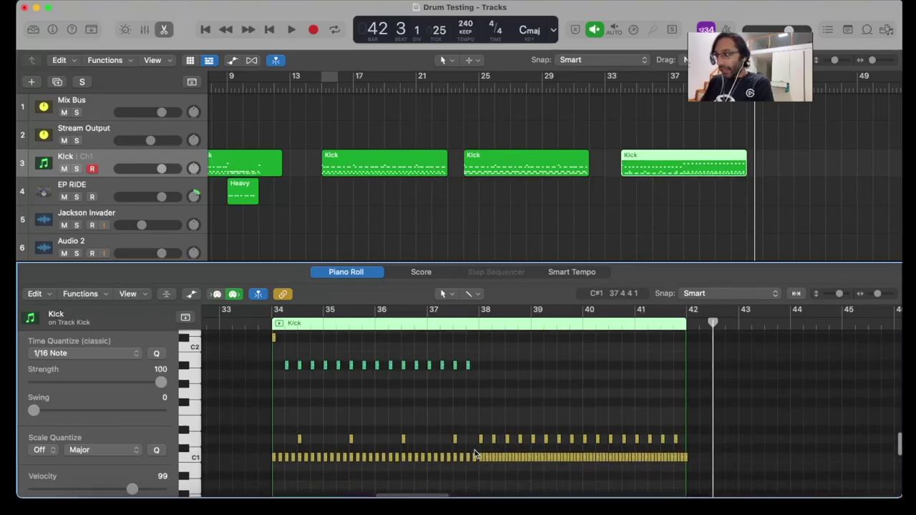
scroll(475, 453, "up", 4)
scroll(475, 450, "left", 3)
scroll(475, 451, "up", 2)
Delete the four A#1 notes in bar 37 and every second C1 note in the same bar
scroll(475, 453, "up", 2)
scroll(475, 454, "left", 3)
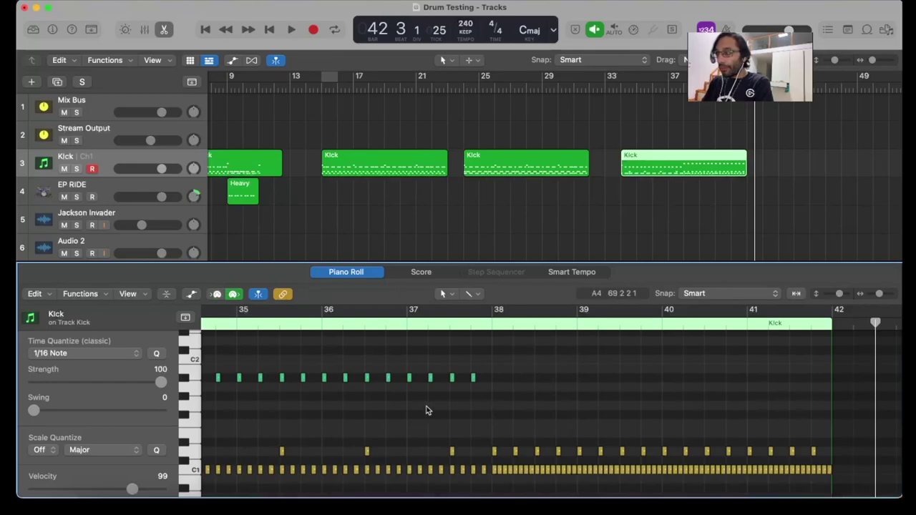
left_click_drag(495, 408, 402, 368)
key("Delete")
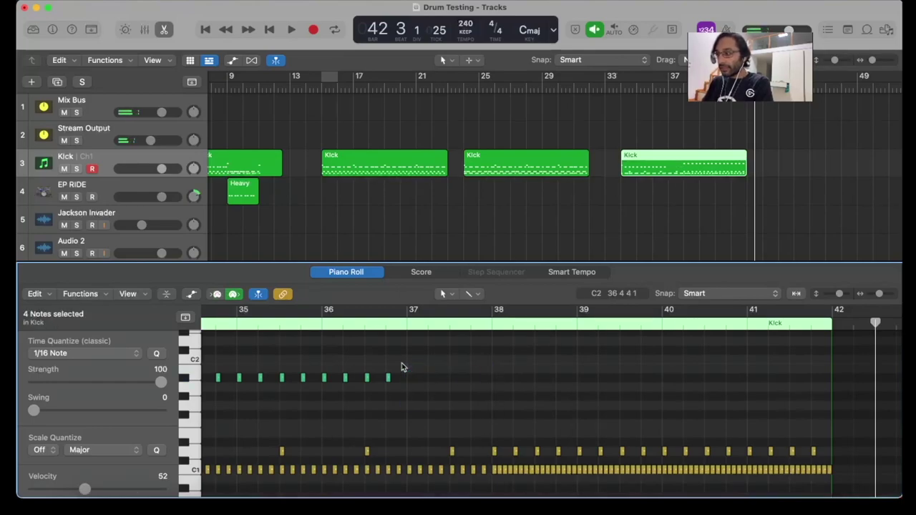
left_click(484, 470)
left_click(452, 471, "shift")
left_click(441, 471, "shift")
left_click(420, 472, "shift")
key("Delete")
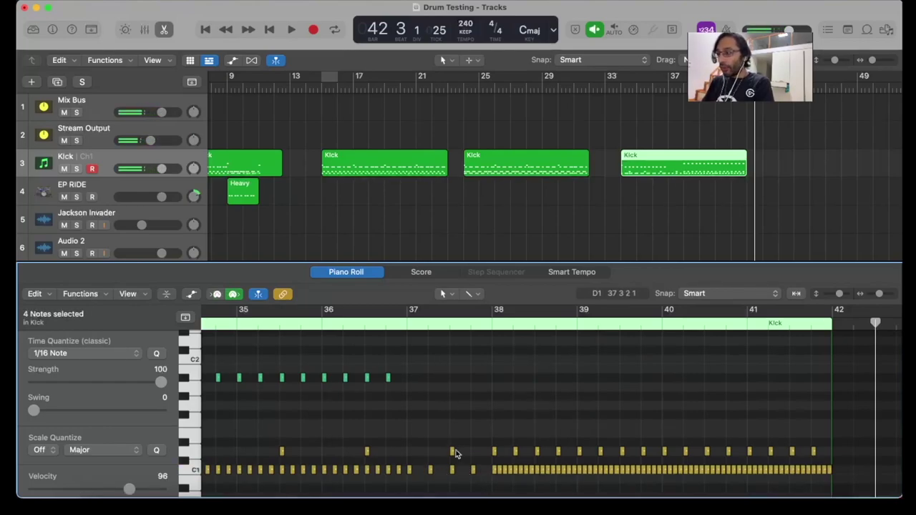
Move the D1 note from 37 3 1 1 to the start of bar 37
scroll(461, 453, "up", 5)
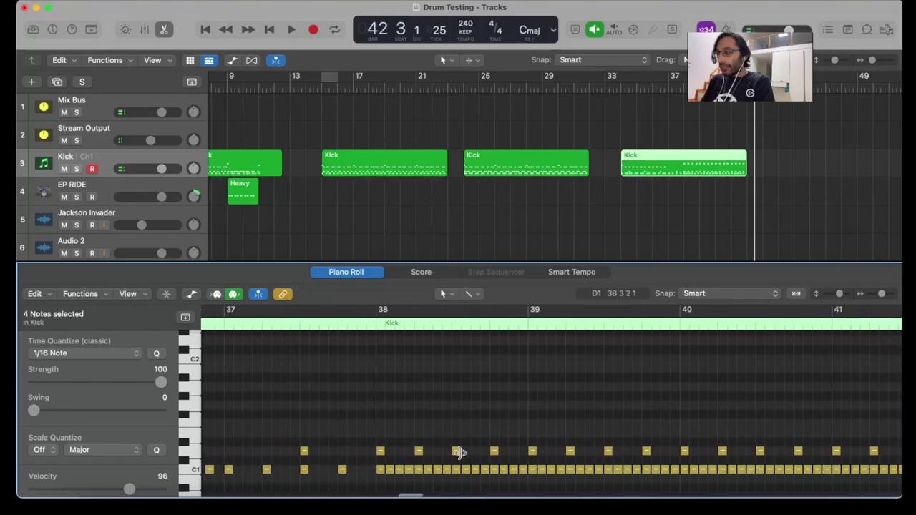
scroll(460, 452, "down", 2)
scroll(474, 436, "up", 4)
left_click(461, 470)
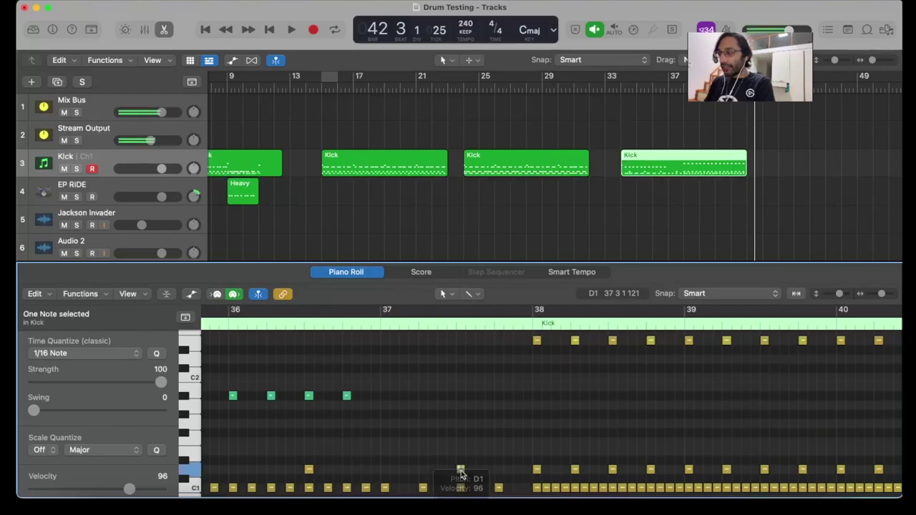
left_click_drag(461, 471, 390, 471)
Copy the D1 note at 37 1 1 1 onto the three following sixteenths with velocities 94, 92 and 90
scroll(449, 475, "up", 3)
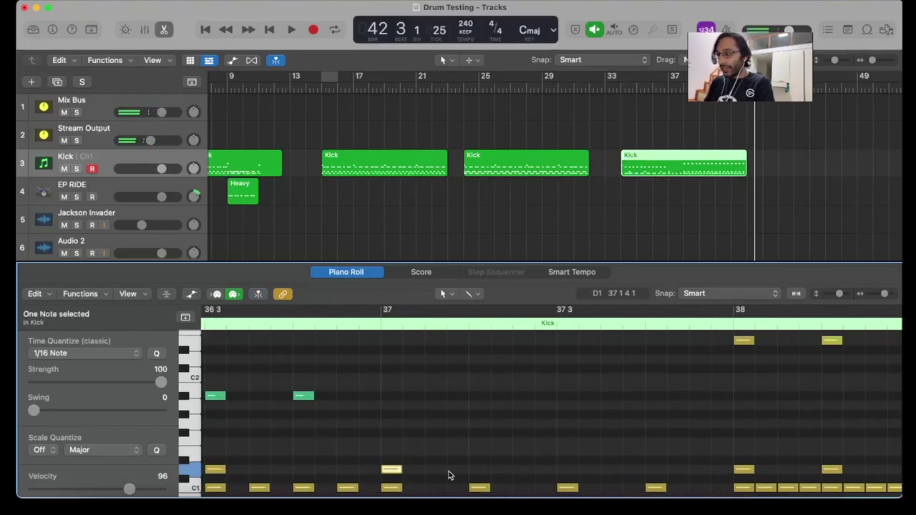
left_click(391, 472)
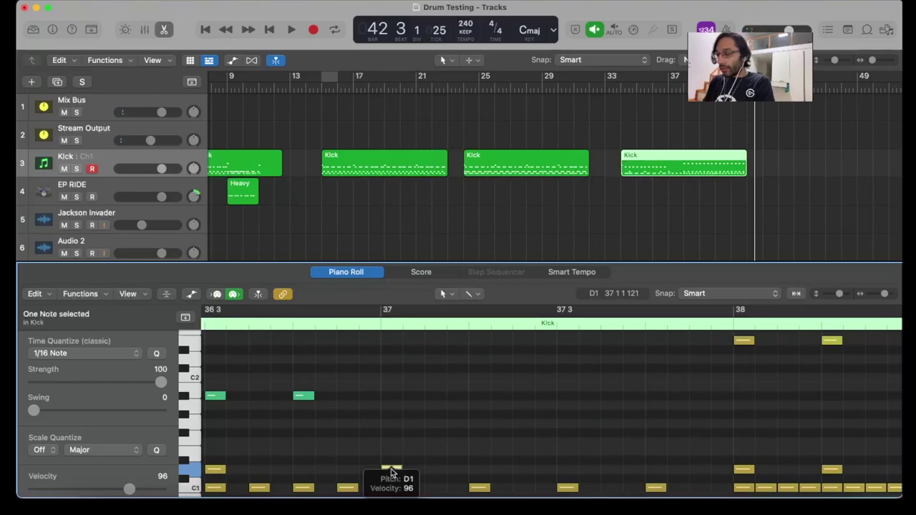
left_click_drag(392, 473, 413, 473)
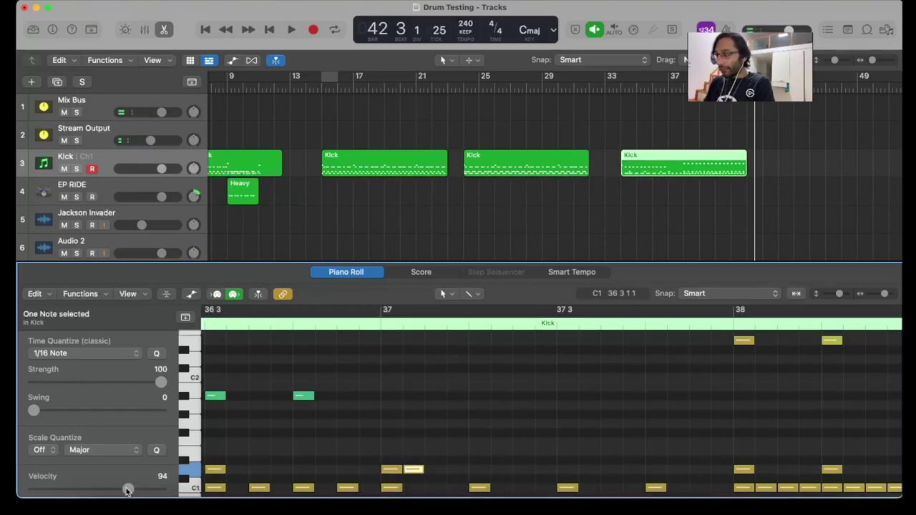
key("super+r")
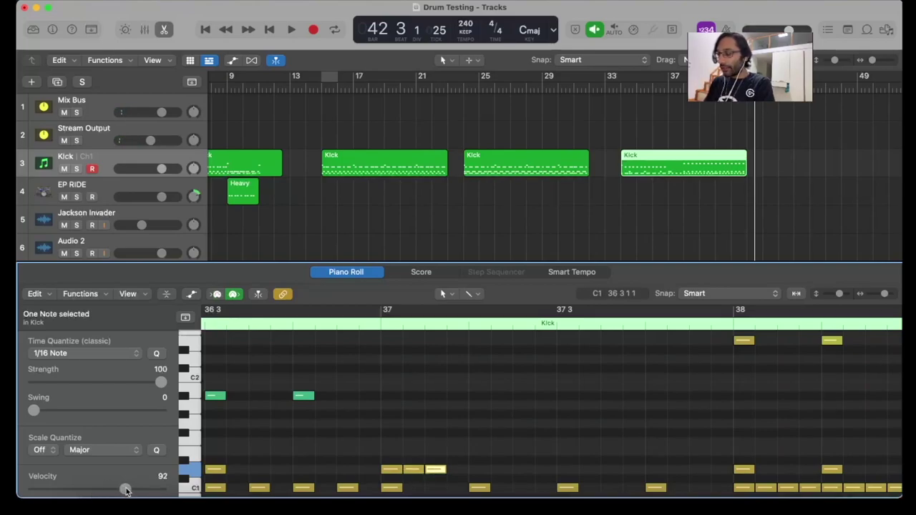
left_click_drag(436, 470, 456, 473)
Play the four-note D1 fill from just before bar 37 and stop around beat 3
left_click(438, 323)
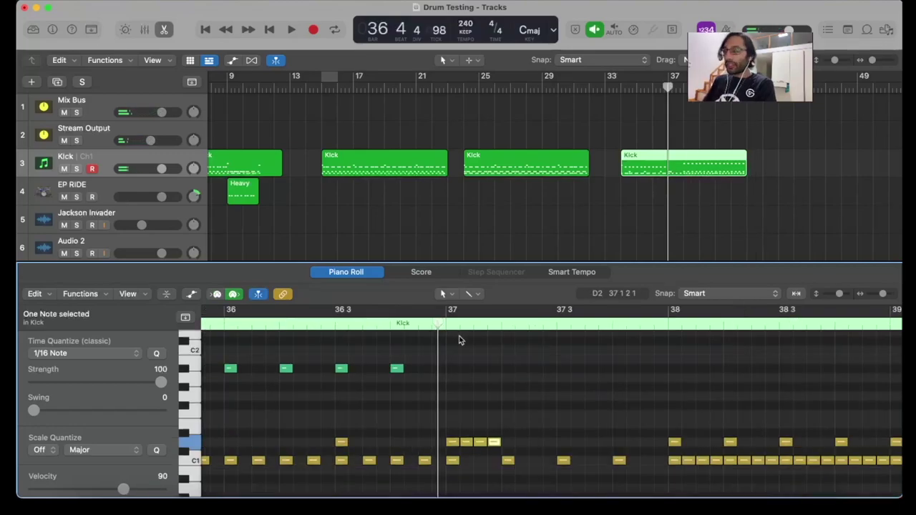
scroll(460, 341, "right", 1)
key("space")
key("space")
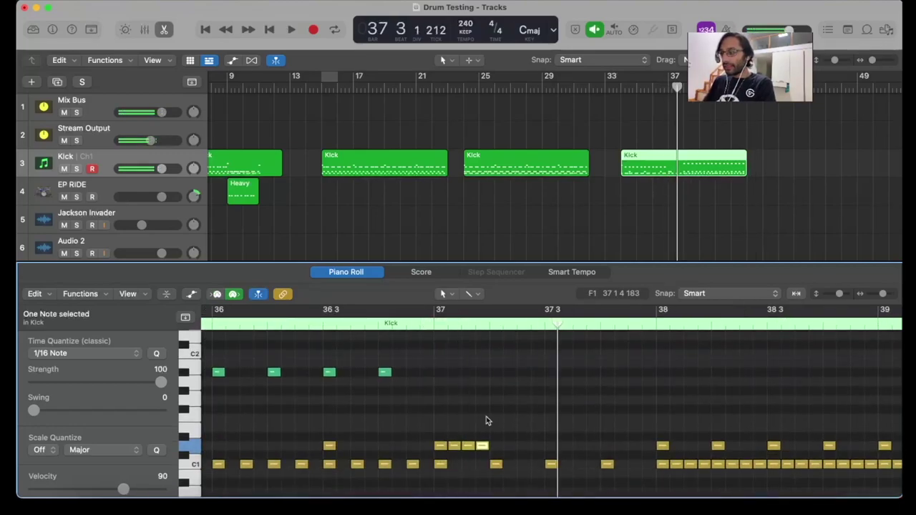
Copy the four D1 notes at 37 1 1 1 to 37 3 1 1
key("super+Left")
left_click(520, 428)
scroll(519, 428, "right", 2)
scroll(519, 428, "up", 1)
scroll(519, 425, "up", 2)
scroll(486, 453, "down", 3)
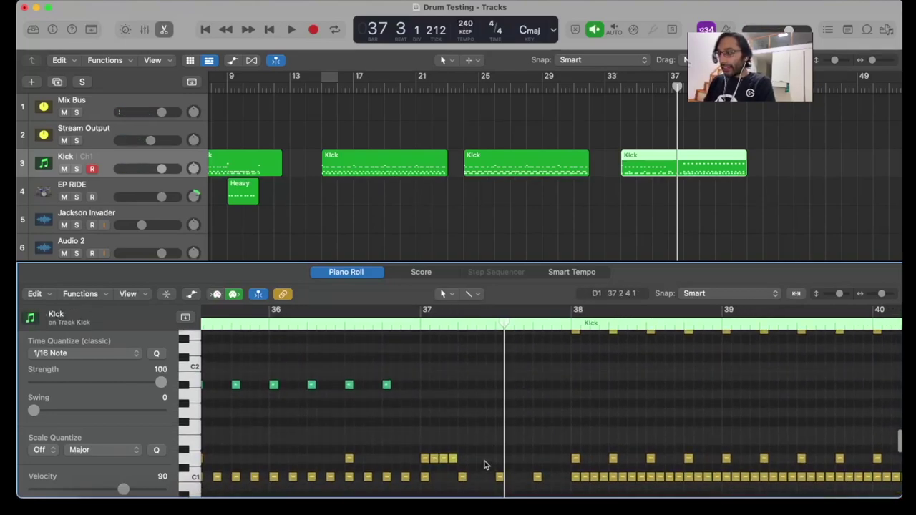
left_click_drag(484, 465, 503, 460)
scroll(519, 435, "right", 2)
scroll(519, 436, "left", 1)
scroll(519, 435, "up", 1)
scroll(520, 439, "left", 2)
scroll(521, 439, "down", 1)
left_click(488, 457)
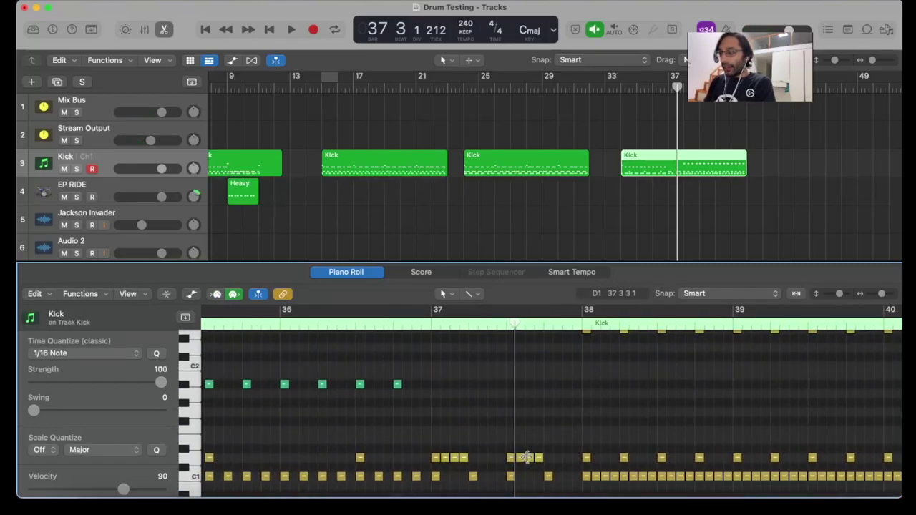
Add four-note sixteenth groups on C2 at beat 2 and on B1 at beat 4 of bar 37 by copying the D1 notes
left_click_drag(487, 464, 548, 380)
left_click(435, 459)
scroll(334, 330, "down", 5)
scroll(464, 343, "up", 3)
Play the whole Kick region from just before bar 34 and stop after bar 42 begins
left_click(282, 323)
scroll(283, 323, "down", 6)
scroll(283, 323, "up", 4)
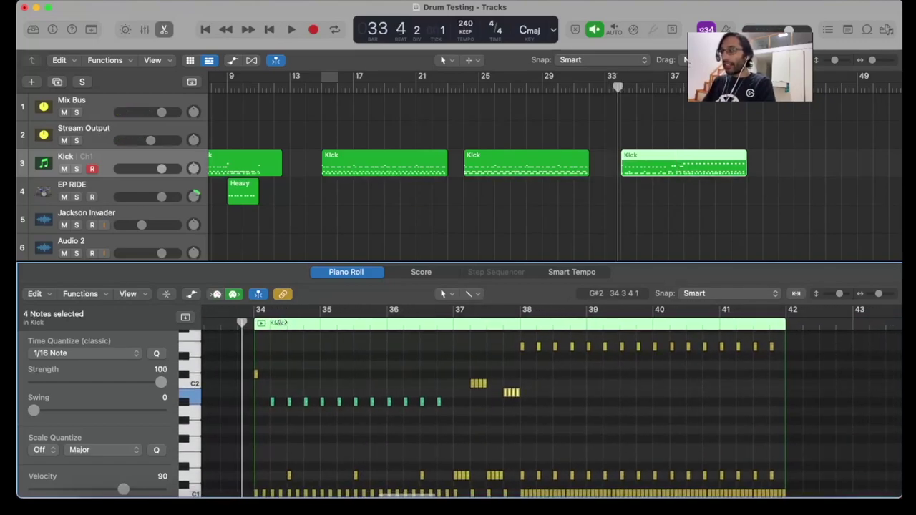
key("space")
scroll(282, 326, "down", 1)
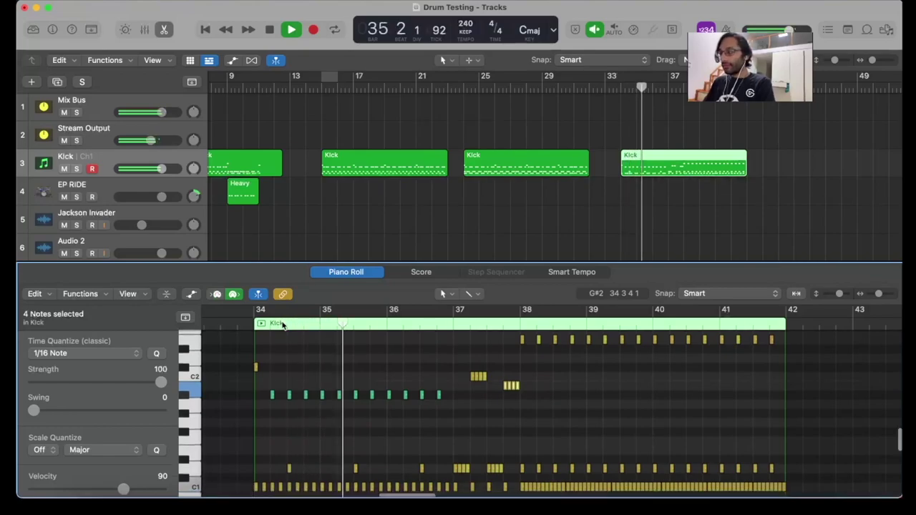
scroll(282, 326, "right", 2)
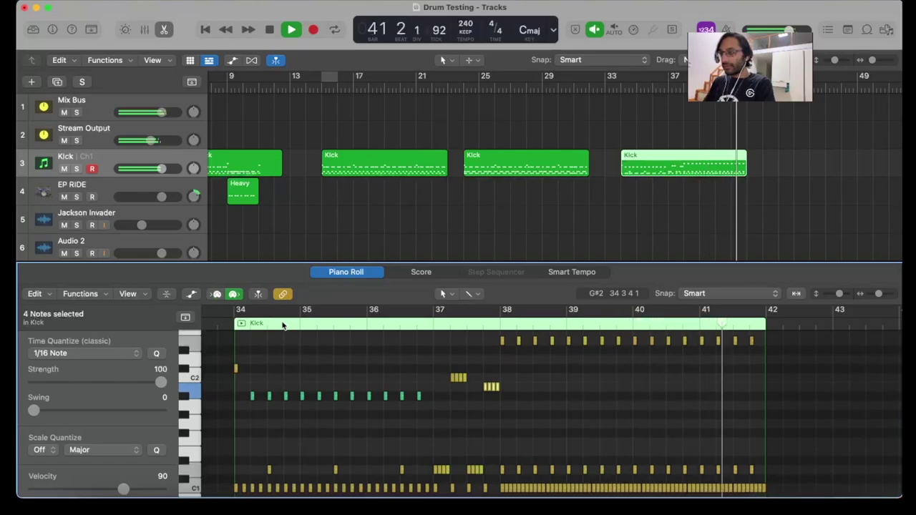
key("space")
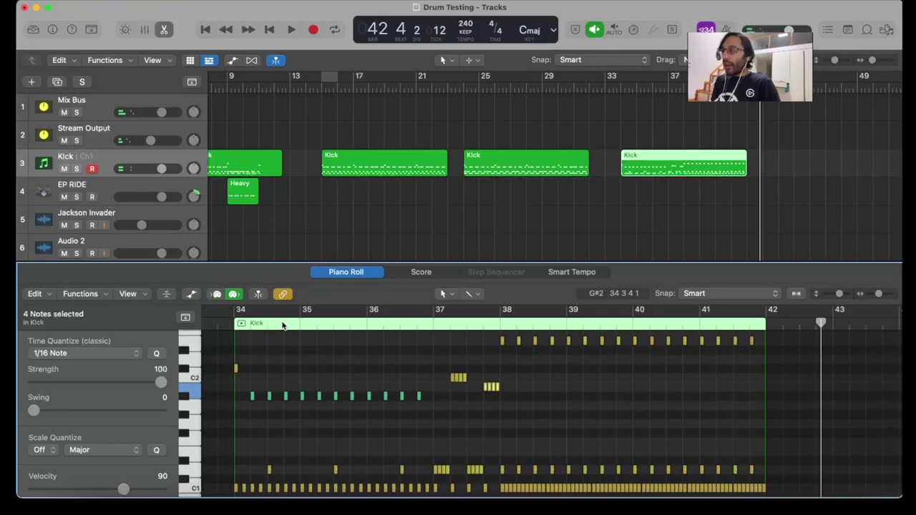